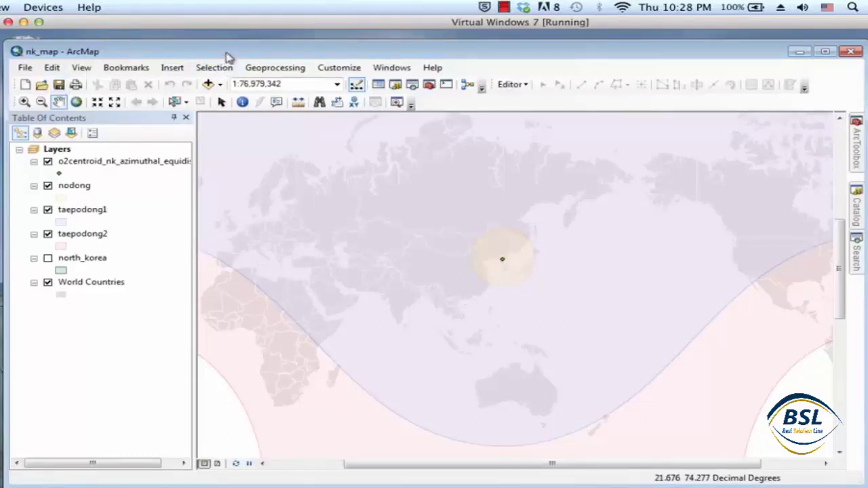
Save the nk_map document and close ArcMap.
{"action": "left_click", "coordinate": [59, 86]}
{"action": "left_click", "coordinate": [853, 53]}
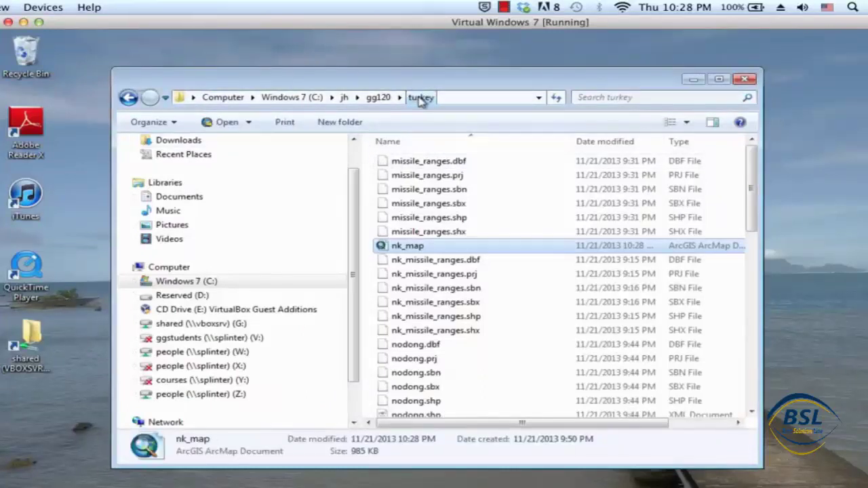
Copy the nk_map document from the turkey folder.
{"action": "left_click", "coordinate": [411, 247]}
{"action": "key", "text": "super+c"}
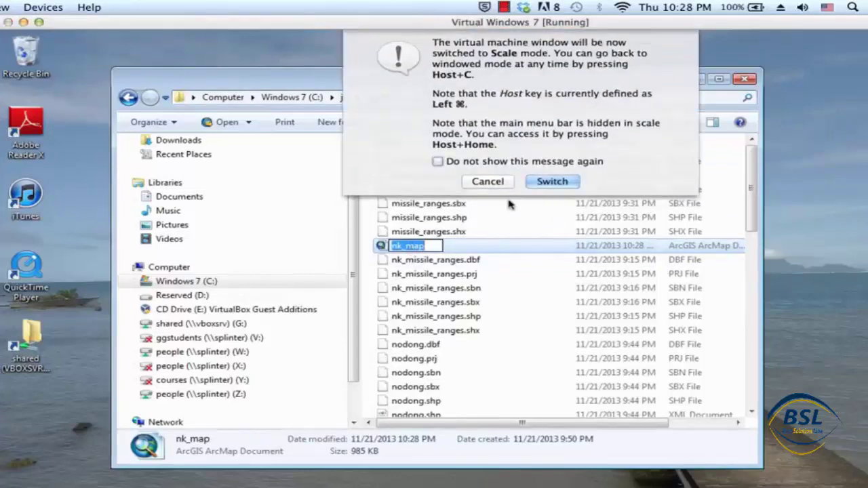
{"action": "left_click", "coordinate": [487, 182]}
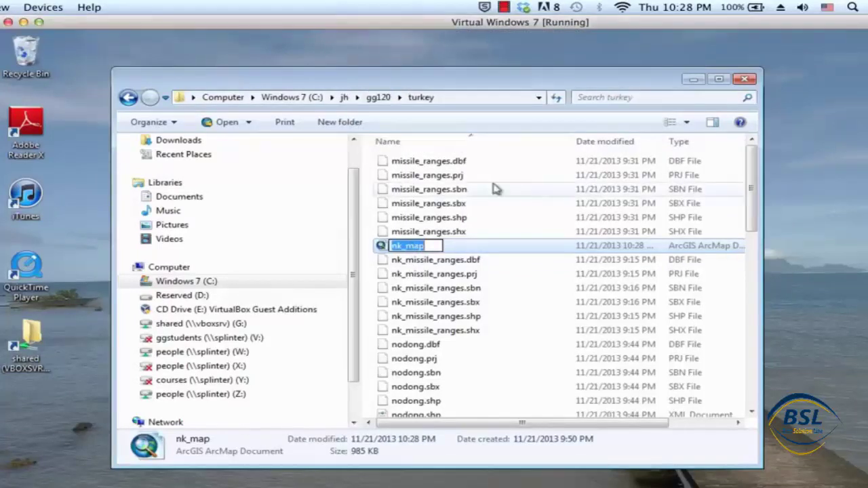
{"action": "left_click", "coordinate": [489, 250]}
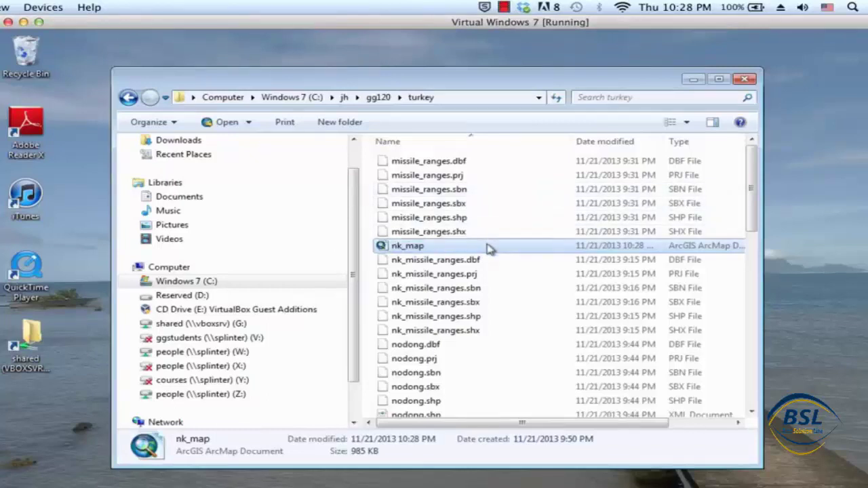
Create a folder named 'here' in gg120 and paste nk_map into it.
{"action": "left_click", "coordinate": [383, 100]}
{"action": "left_click", "coordinate": [419, 253]}
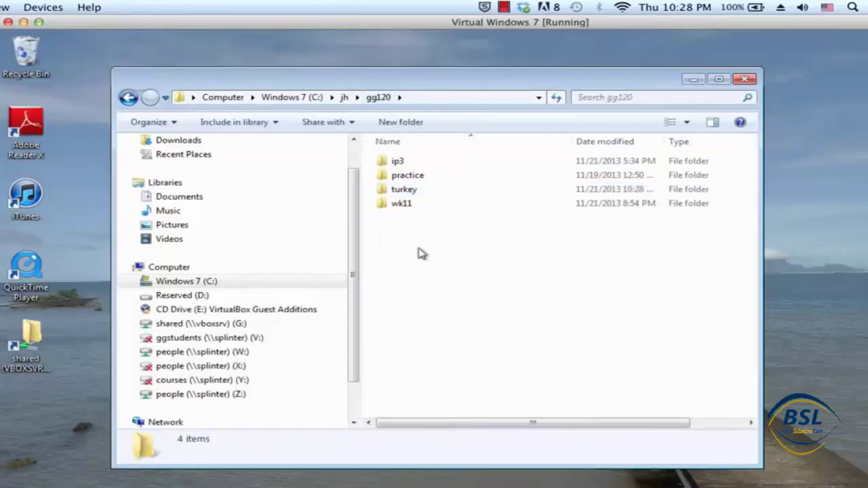
{"action": "right_click", "coordinate": [418, 253]}
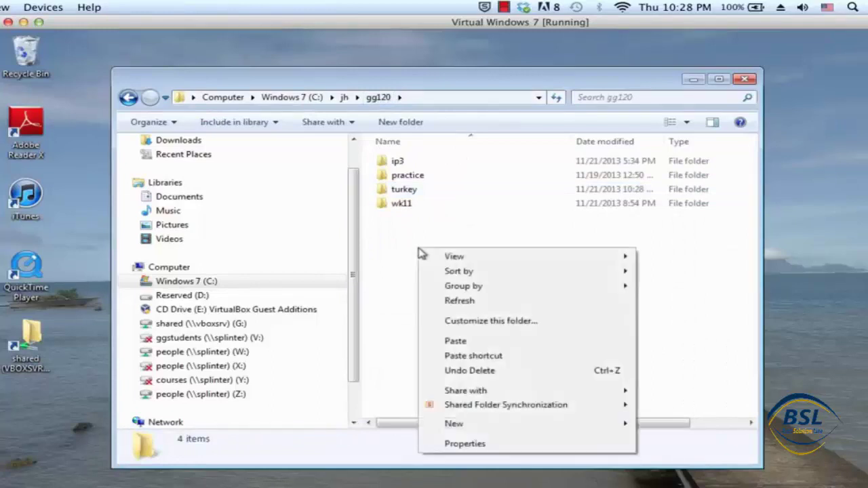
{"action": "mouse_move", "coordinate": [500, 432]}
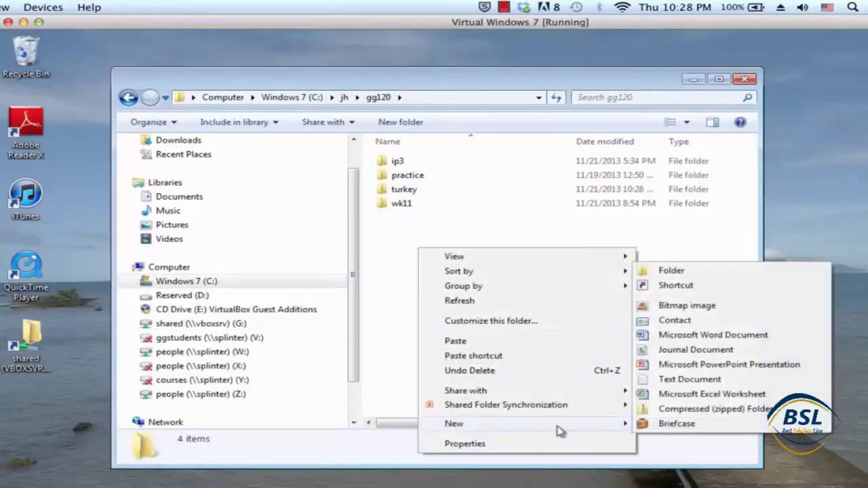
{"action": "left_click", "coordinate": [677, 277]}
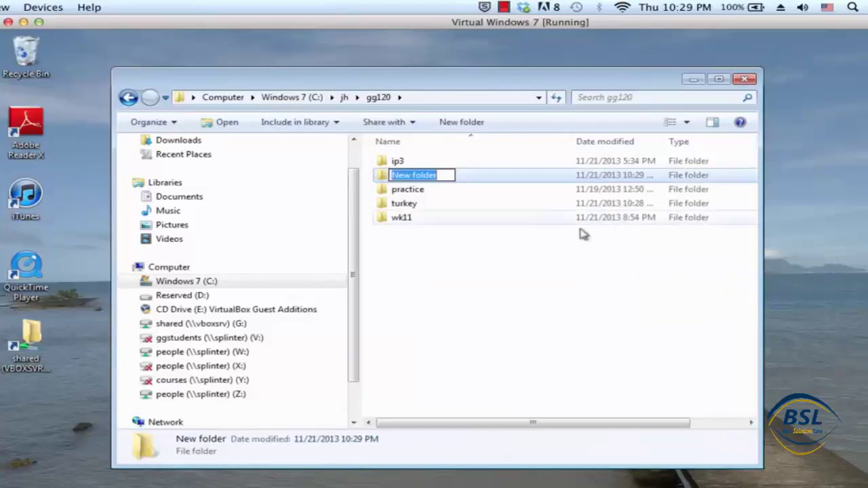
{"action": "type", "text": "here"}
{"action": "key", "text": "Return"}
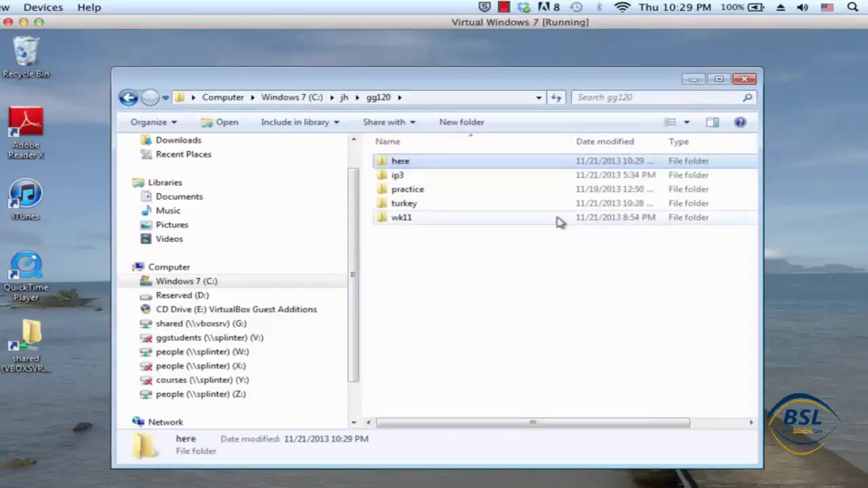
{"action": "double_click", "coordinate": [422, 165]}
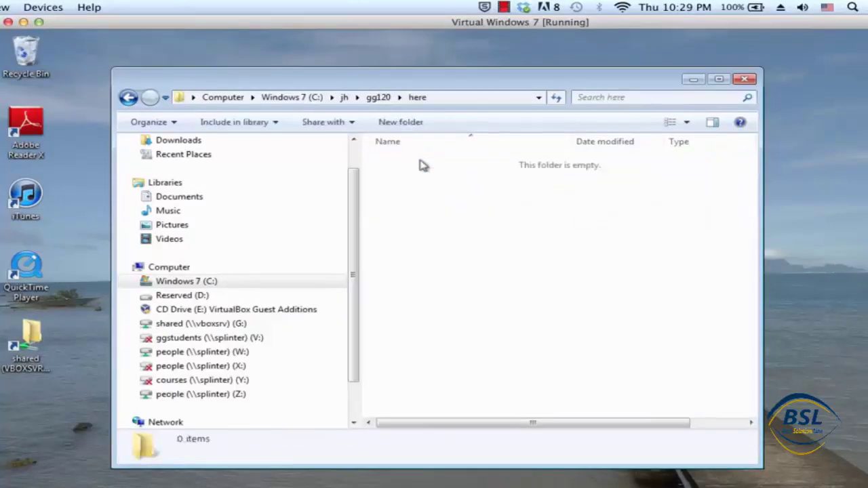
{"action": "key", "text": "ctrl+v"}
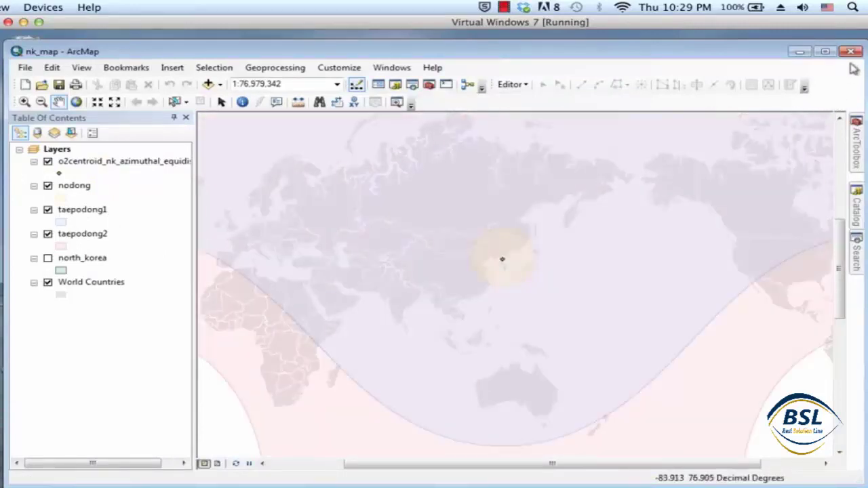
Close ArcMap, rename turkey to turkey_please, and open nk_map from the here folder.
{"action": "left_click", "coordinate": [853, 54]}
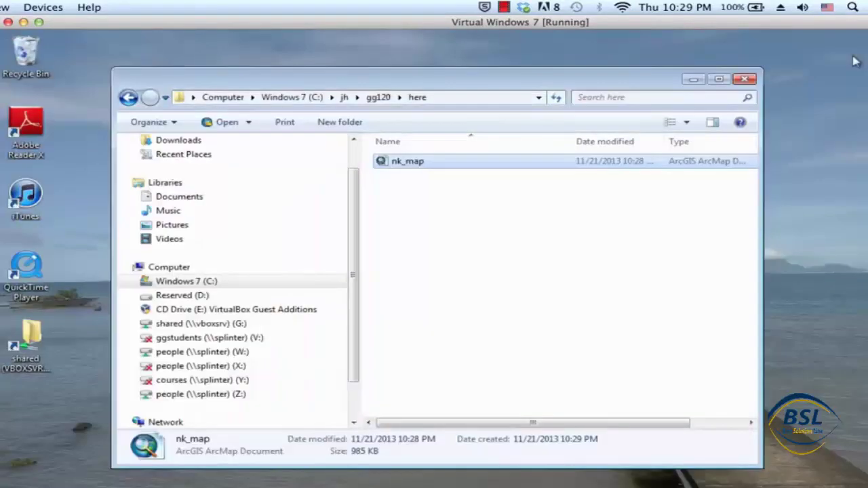
{"action": "left_click", "coordinate": [130, 98]}
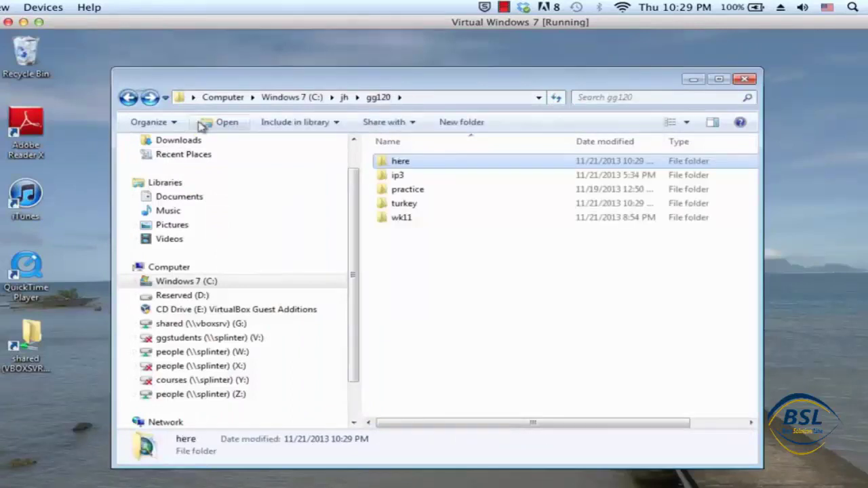
{"action": "left_click", "coordinate": [406, 206]}
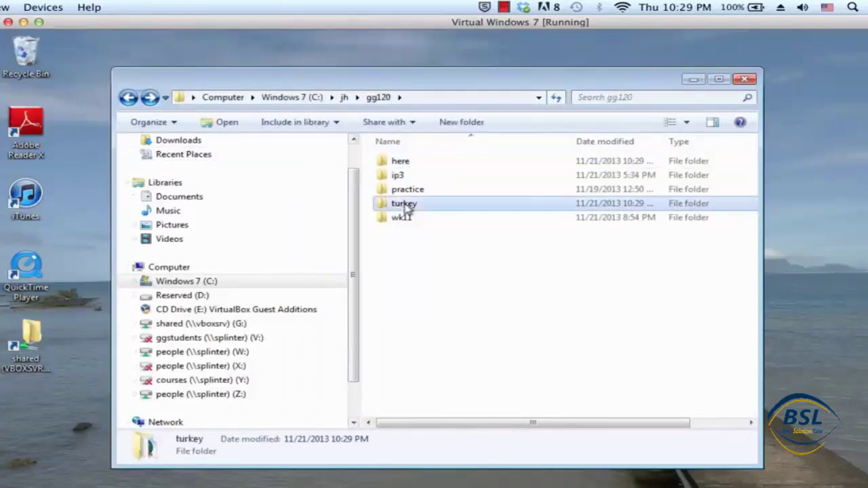
{"action": "right_click", "coordinate": [406, 206]}
{"action": "left_click", "coordinate": [464, 440]}
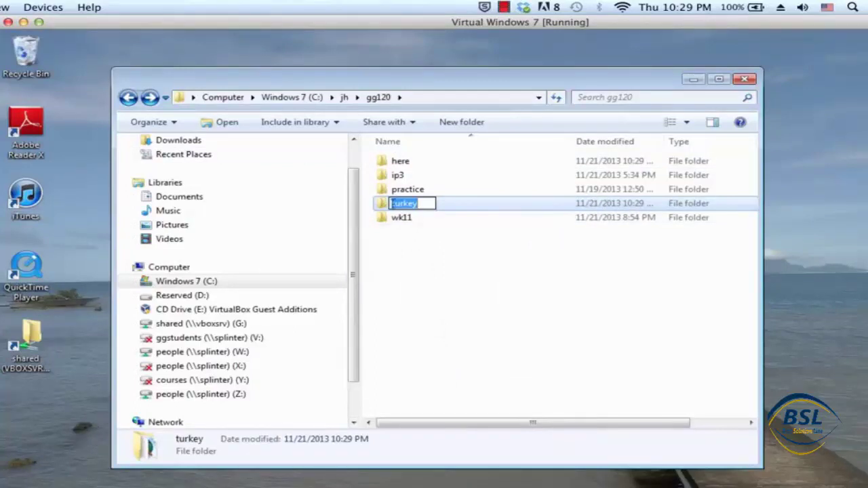
{"action": "left_click", "coordinate": [425, 204]}
{"action": "type", "text": "_please"}
{"action": "key", "text": "Return"}
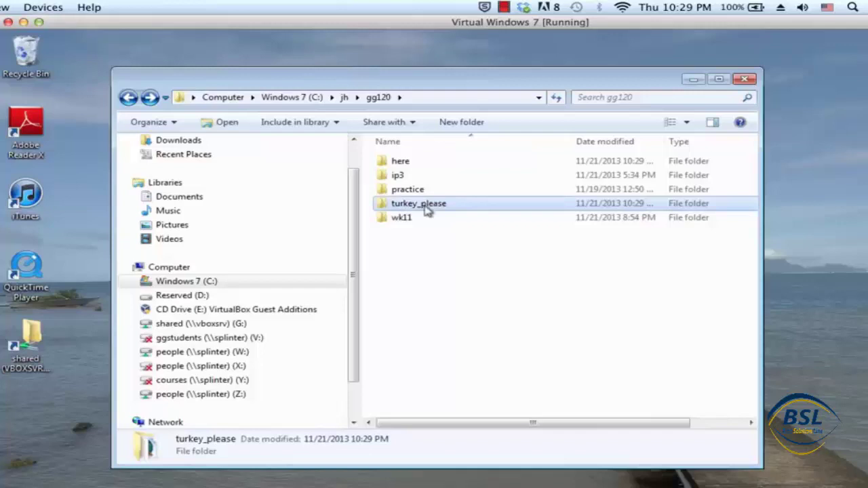
{"action": "double_click", "coordinate": [404, 163]}
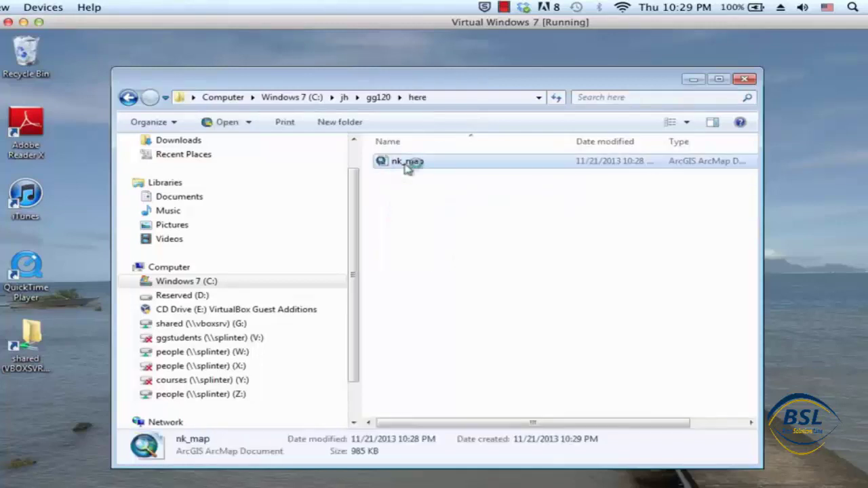
{"action": "double_click", "coordinate": [407, 162]}
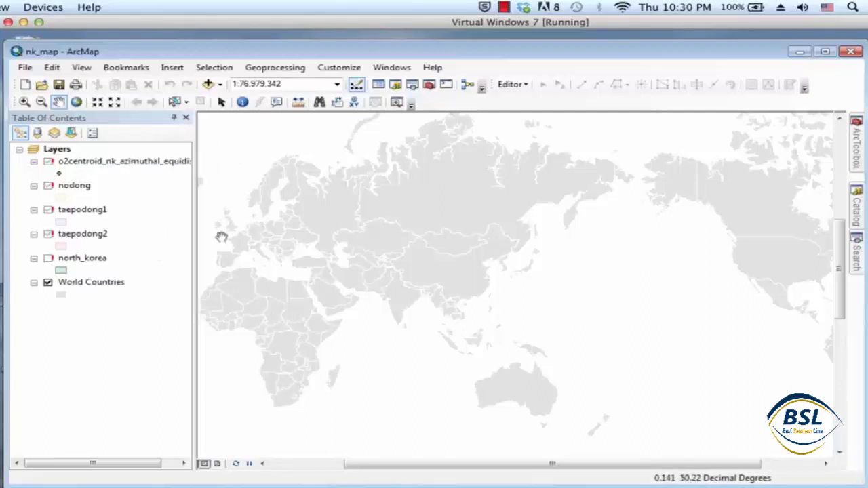
{"action": "right_click", "coordinate": [123, 166]}
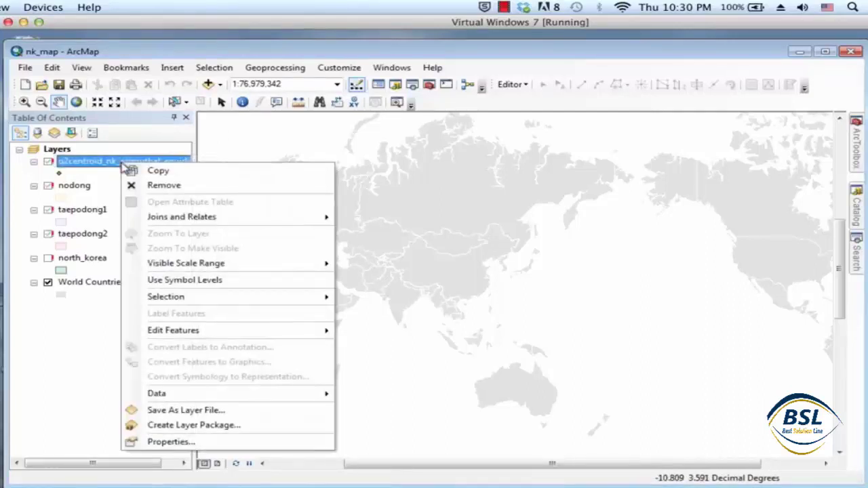
{"action": "left_click", "coordinate": [190, 442]}
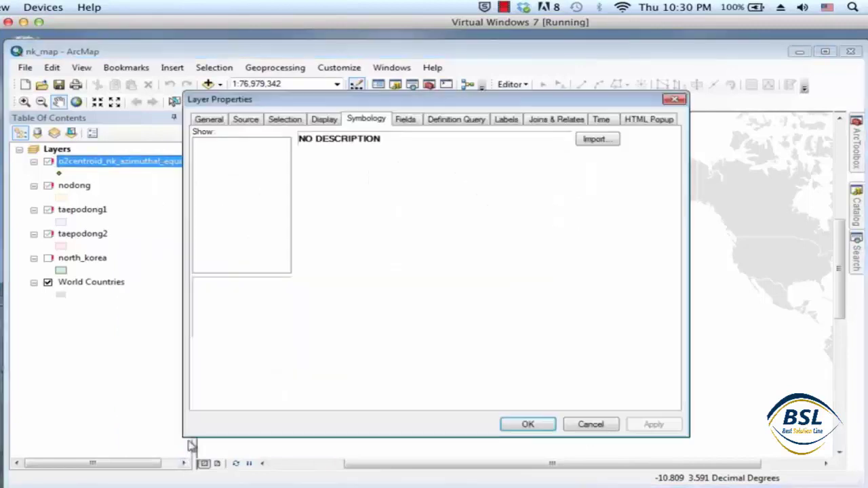
{"action": "left_click", "coordinate": [244, 121]}
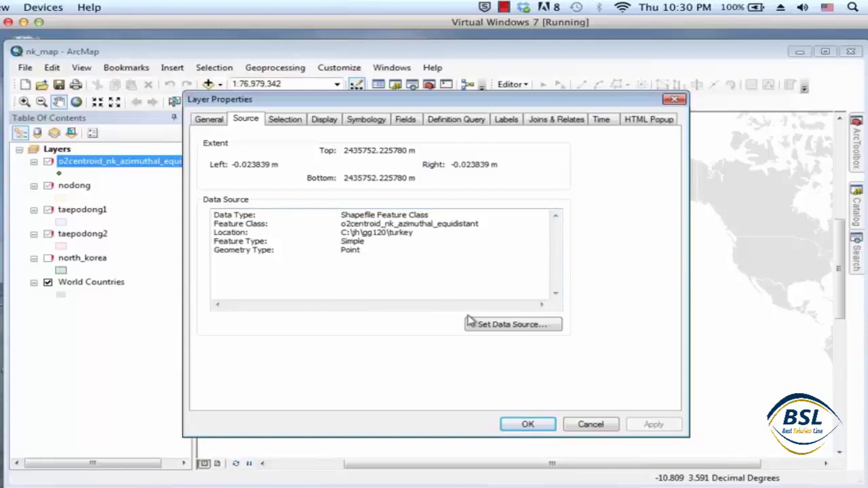
{"action": "left_click", "coordinate": [601, 425]}
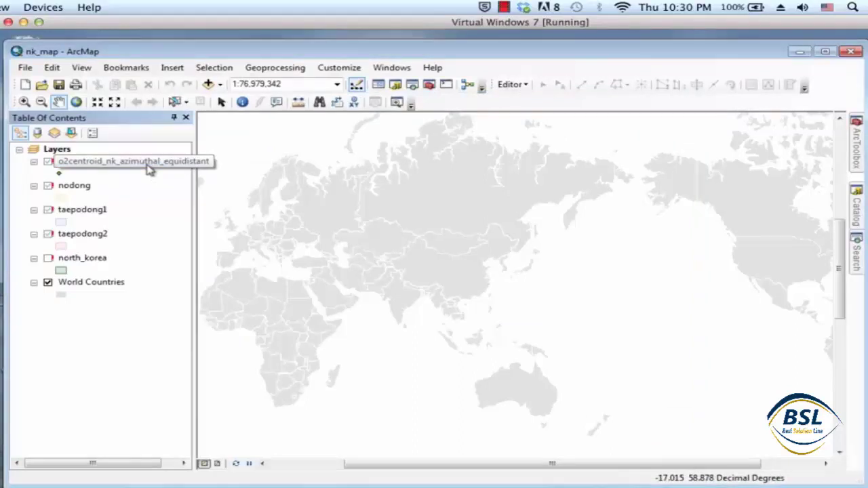
Repair the o2centroid layer's source to o2centroid_nk_azimuthal_equidistant in gg120\turkey_please.
{"action": "right_click", "coordinate": [149, 168]}
{"action": "mouse_move", "coordinate": [241, 398]}
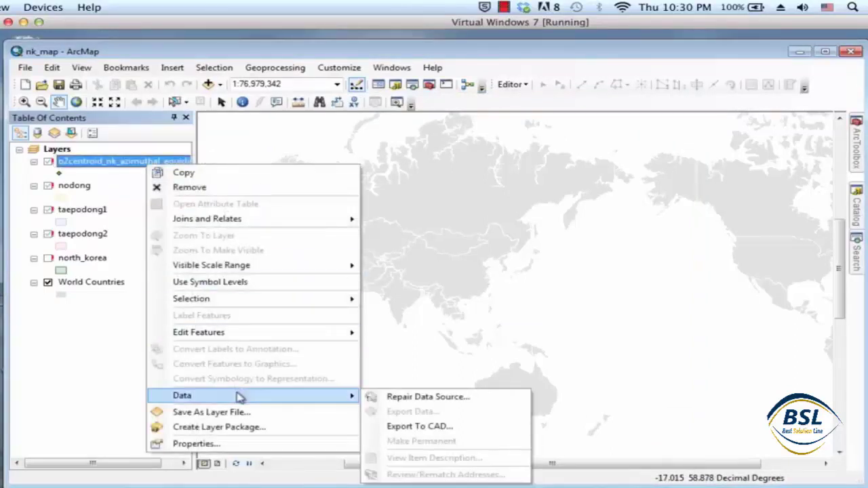
{"action": "left_click", "coordinate": [427, 397]}
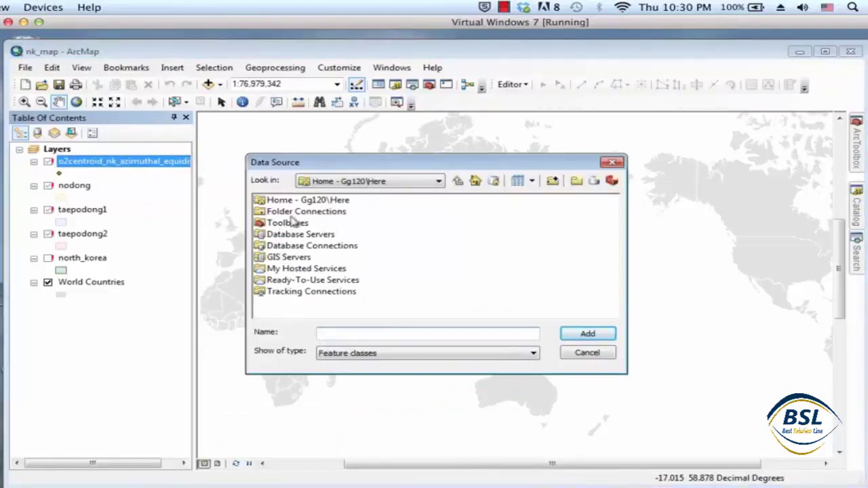
{"action": "left_click", "coordinate": [439, 181]}
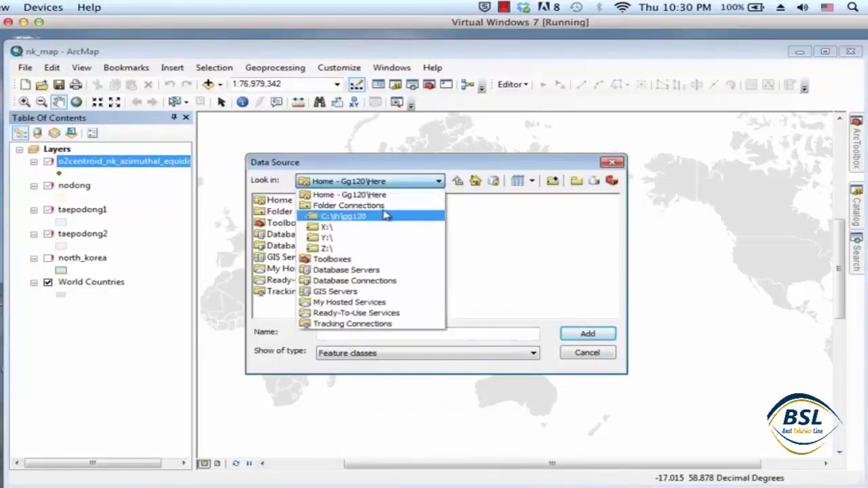
{"action": "left_click", "coordinate": [385, 216]}
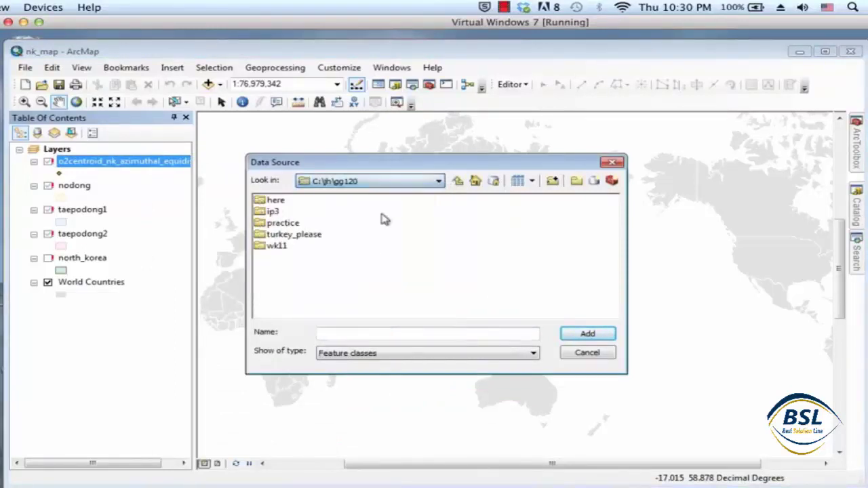
{"action": "double_click", "coordinate": [310, 235]}
{"action": "left_click", "coordinate": [304, 259]}
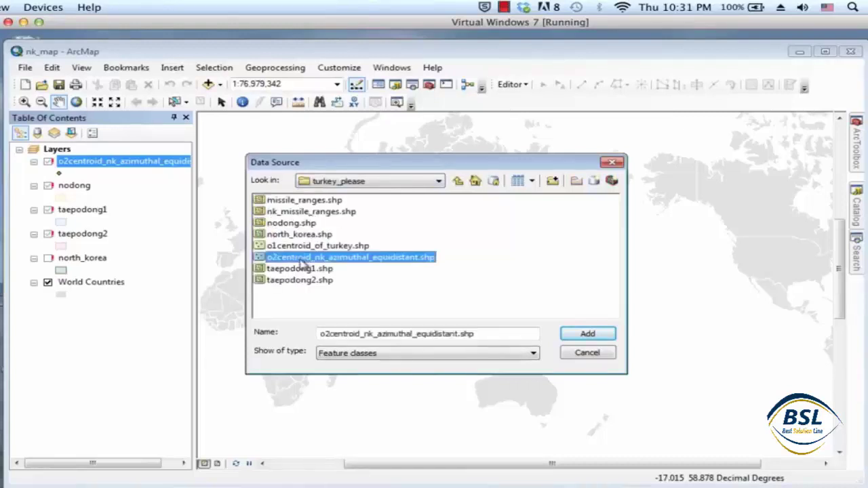
{"action": "left_click", "coordinate": [575, 333]}
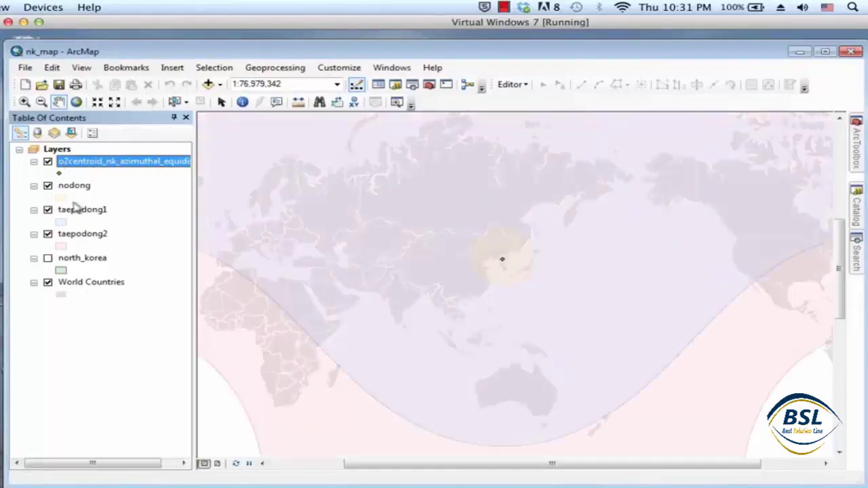
{"action": "left_click", "coordinate": [59, 102]}
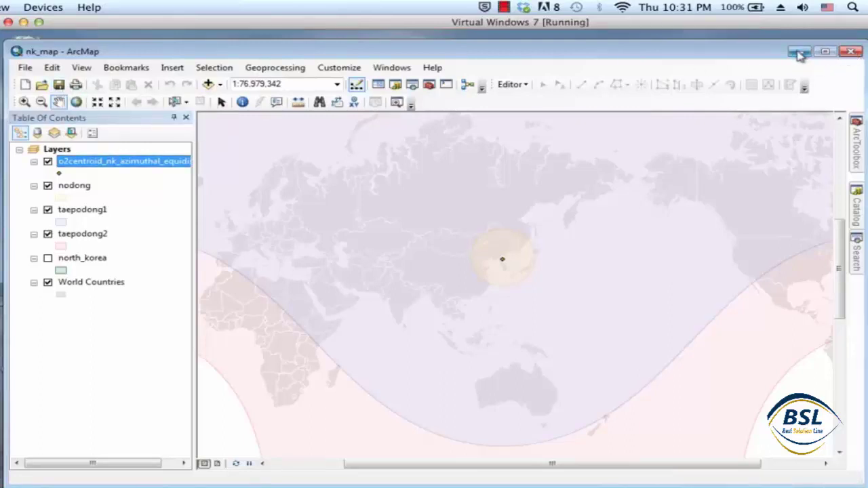
Close ArcMap and try renaming turkey_please to turkey, dismissing the Folder In Use error.
{"action": "left_click", "coordinate": [851, 52]}
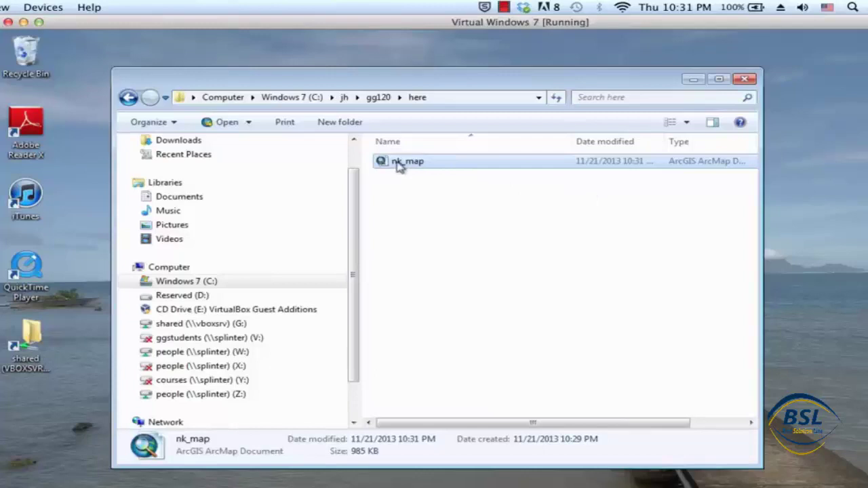
{"action": "left_click", "coordinate": [380, 99]}
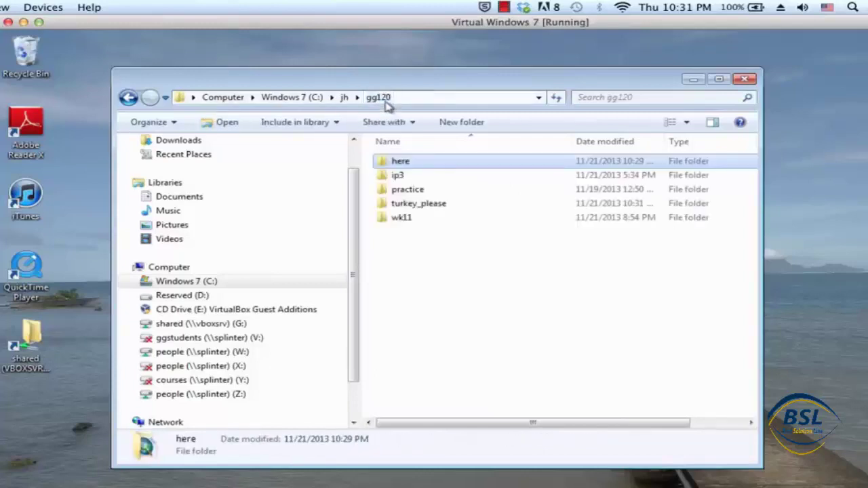
{"action": "left_click", "coordinate": [424, 204]}
{"action": "right_click", "coordinate": [426, 204]}
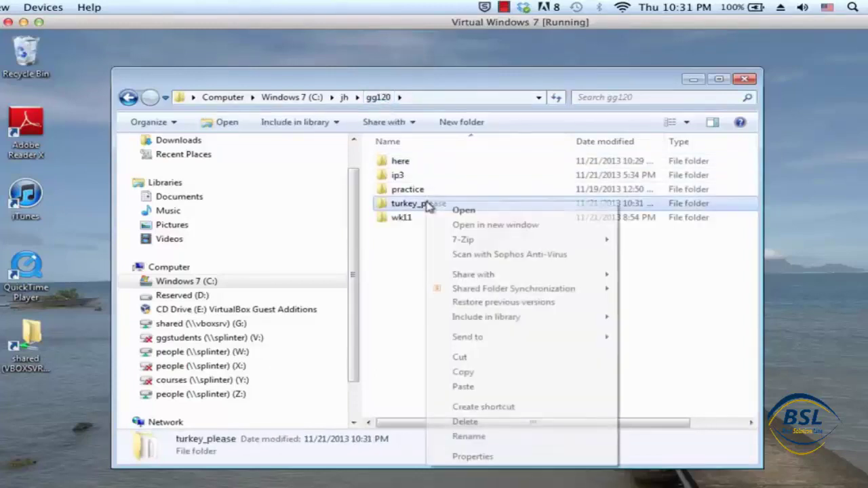
{"action": "left_click", "coordinate": [500, 438]}
{"action": "left_click", "coordinate": [454, 204]}
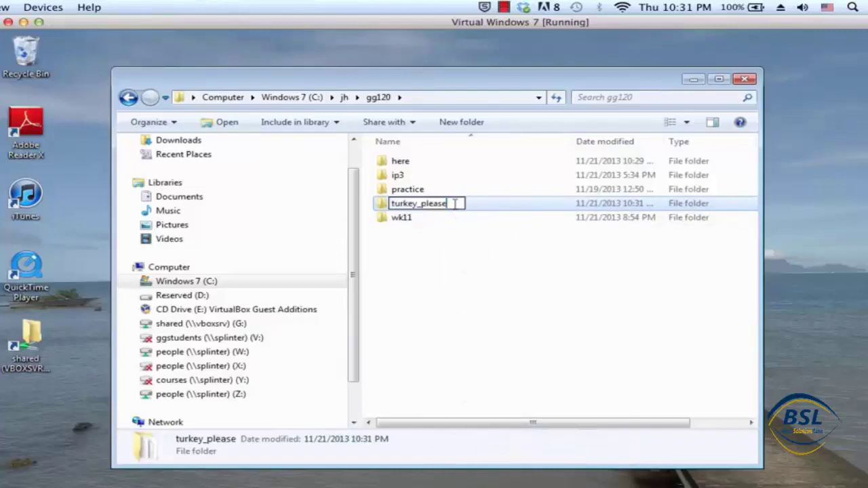
{"action": "key", "text": "BackSpace"}
{"action": "key", "text": "BackSpace"}
{"action": "key", "text": "BackSpace"}
{"action": "key", "text": "BackSpace"}
{"action": "key", "text": "BackSpace"}
{"action": "key", "text": "BackSpace"}
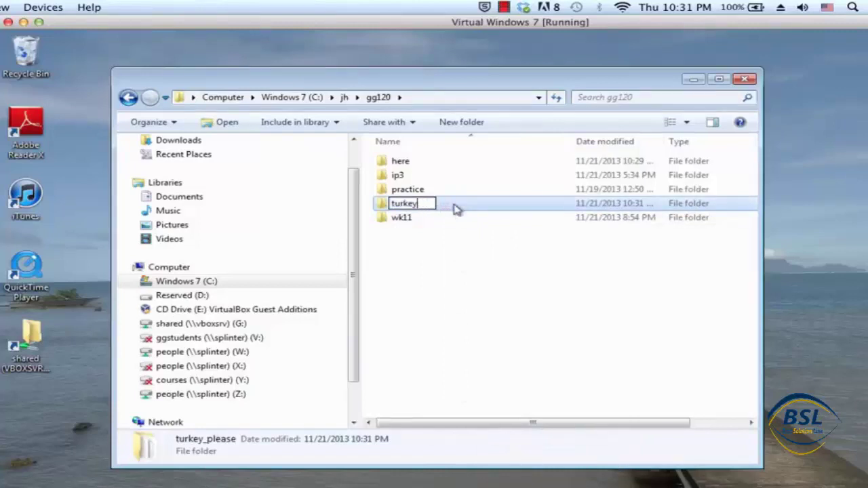
{"action": "key", "text": "Return"}
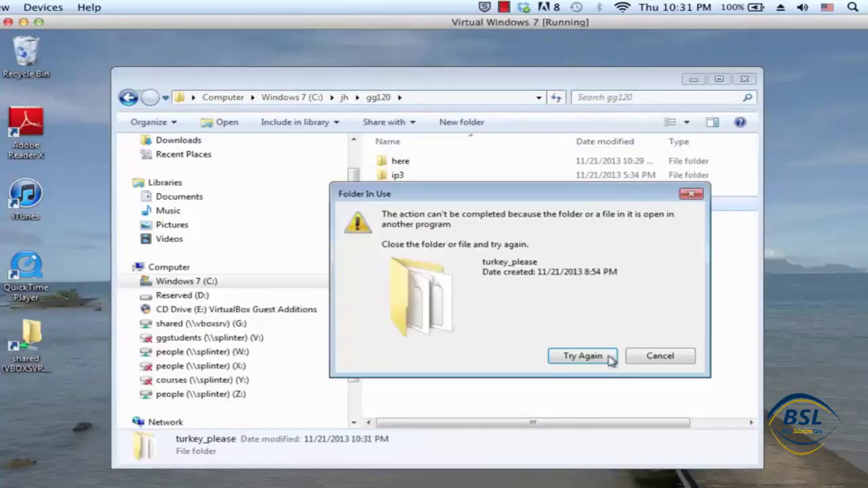
{"action": "left_click", "coordinate": [656, 361]}
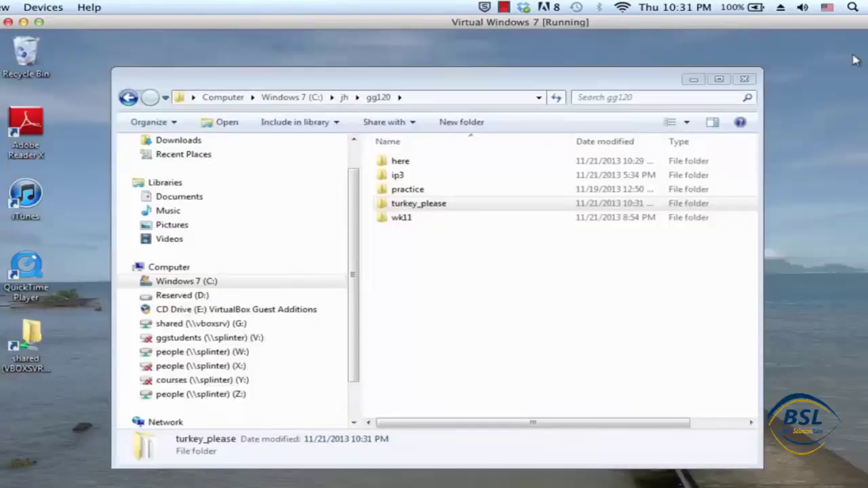
Rename turkey_please to turkey successfully, then open the here folder.
{"action": "right_click", "coordinate": [446, 204]}
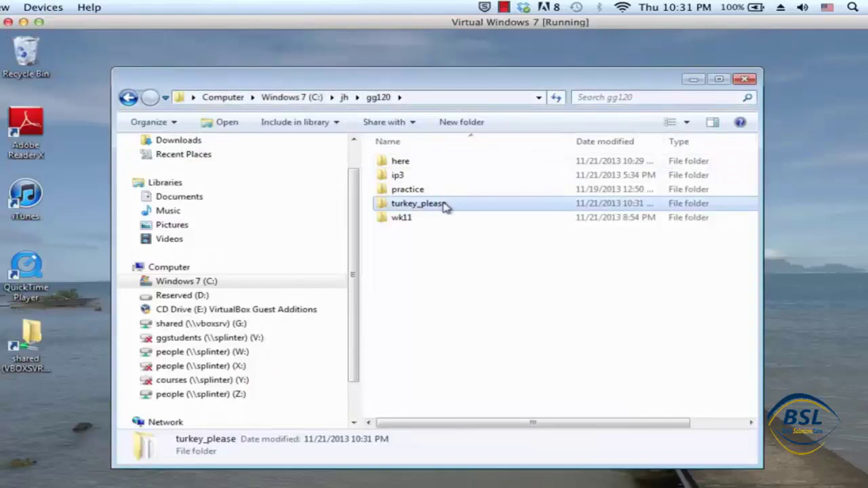
{"action": "left_click", "coordinate": [486, 436]}
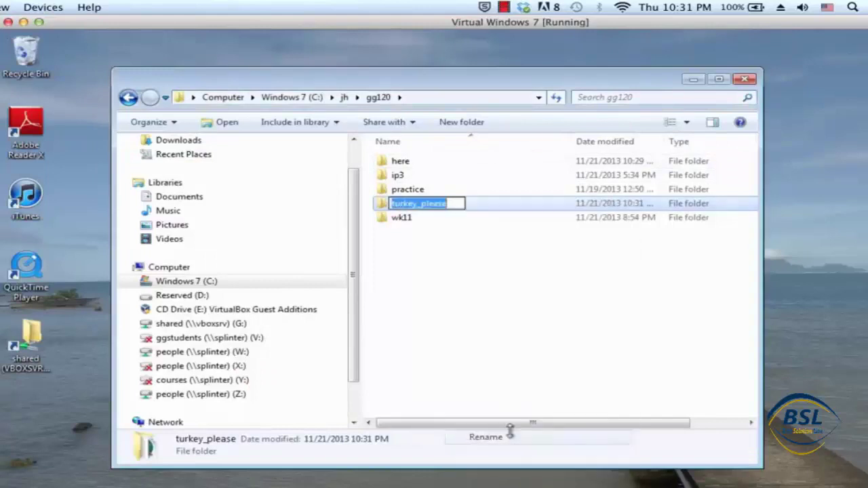
{"action": "left_click", "coordinate": [460, 203]}
{"action": "key", "text": "BackSpace"}
{"action": "key", "text": "BackSpace"}
{"action": "key", "text": "BackSpace"}
{"action": "key", "text": "BackSpace"}
{"action": "key", "text": "BackSpace"}
{"action": "key", "text": "BackSpace"}
{"action": "key", "text": "BackSpace"}
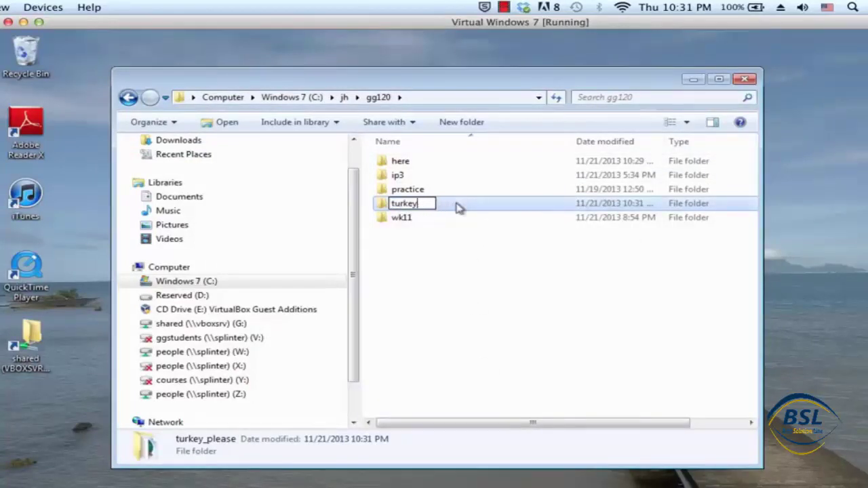
{"action": "key", "text": "Return"}
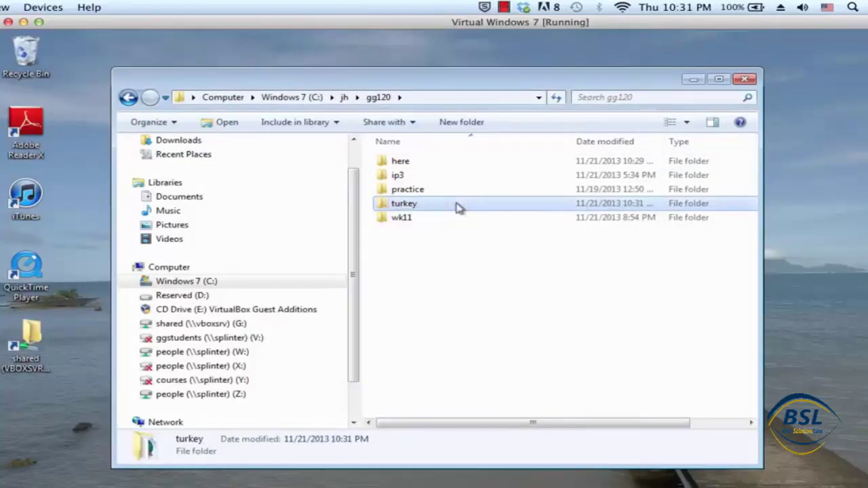
{"action": "double_click", "coordinate": [401, 162]}
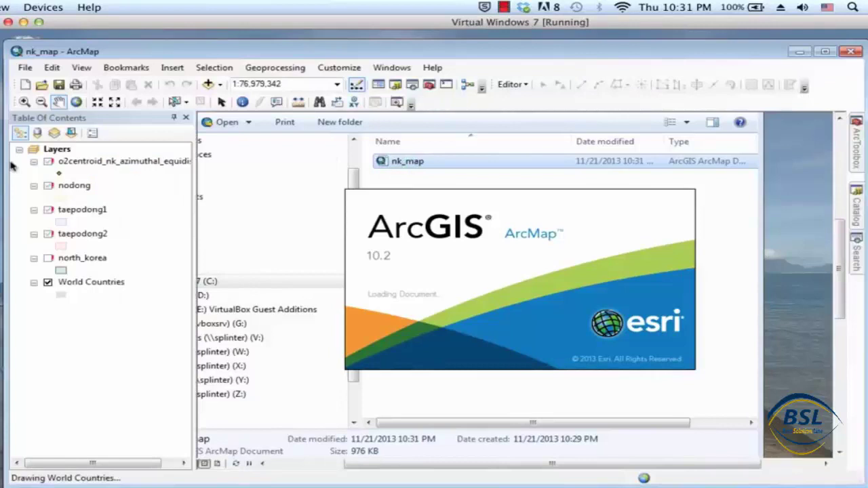
Relink the o2centroid layer to o2centroid_nk_azimuthal_equidistant.shp in C:\jh\gg120\turkey.
{"action": "left_click", "coordinate": [114, 163]}
{"action": "right_click", "coordinate": [115, 164]}
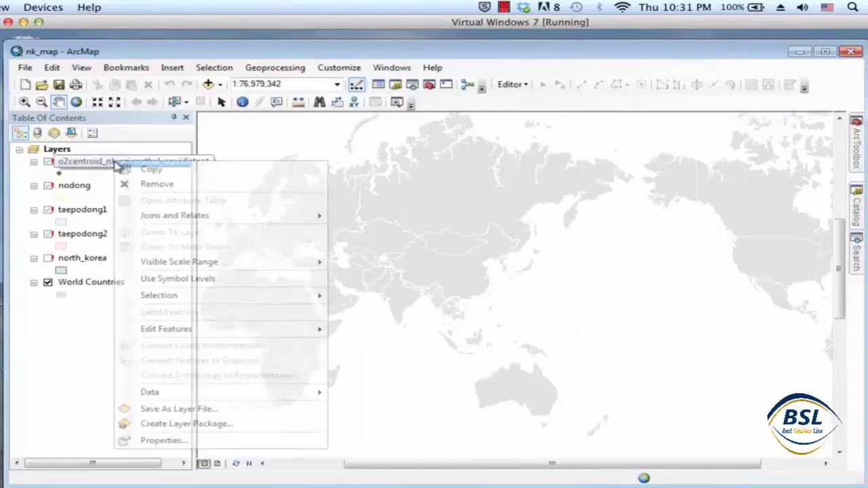
{"action": "mouse_move", "coordinate": [233, 393]}
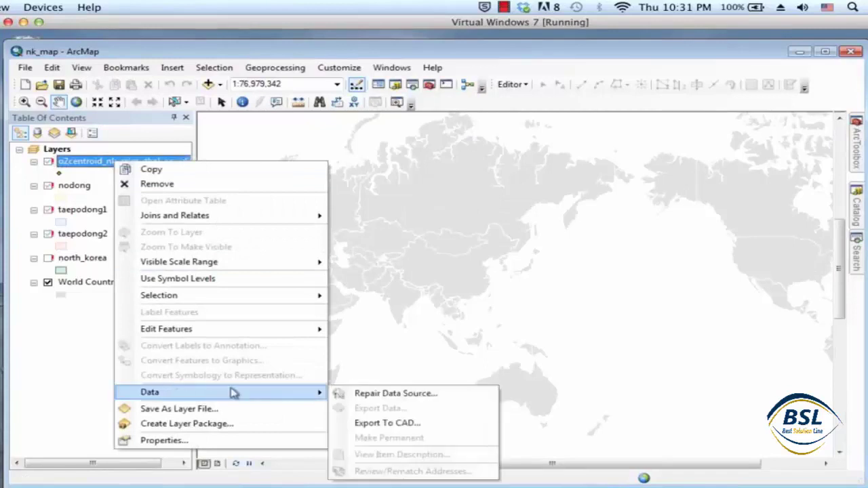
{"action": "left_click", "coordinate": [375, 393]}
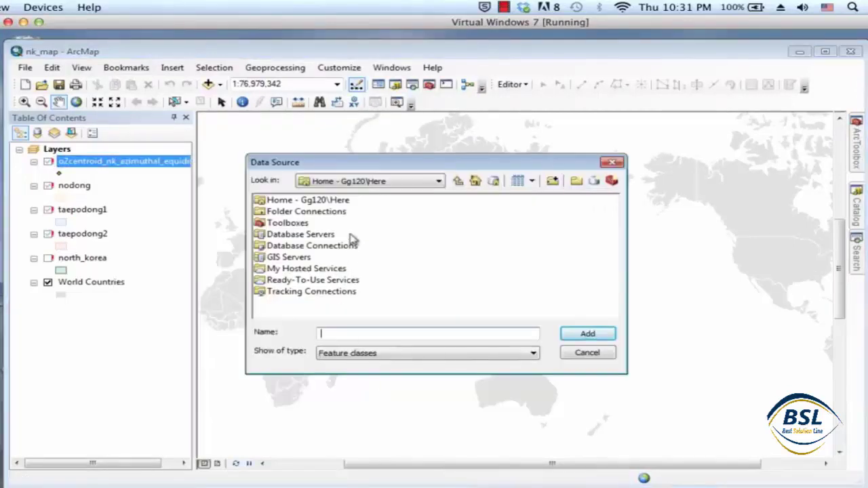
{"action": "left_click", "coordinate": [438, 182]}
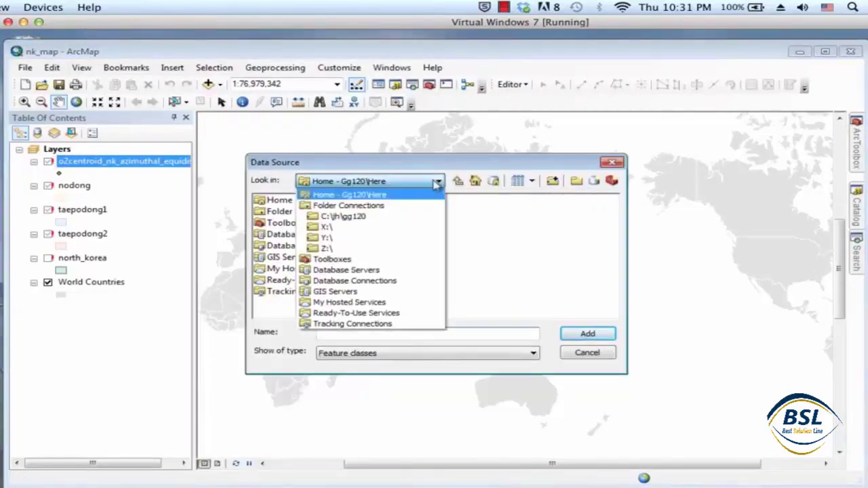
{"action": "left_click", "coordinate": [365, 217]}
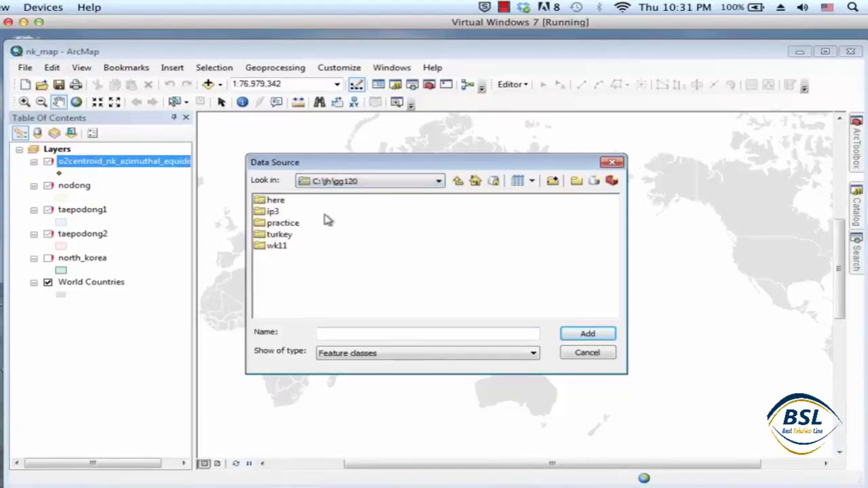
{"action": "double_click", "coordinate": [279, 234]}
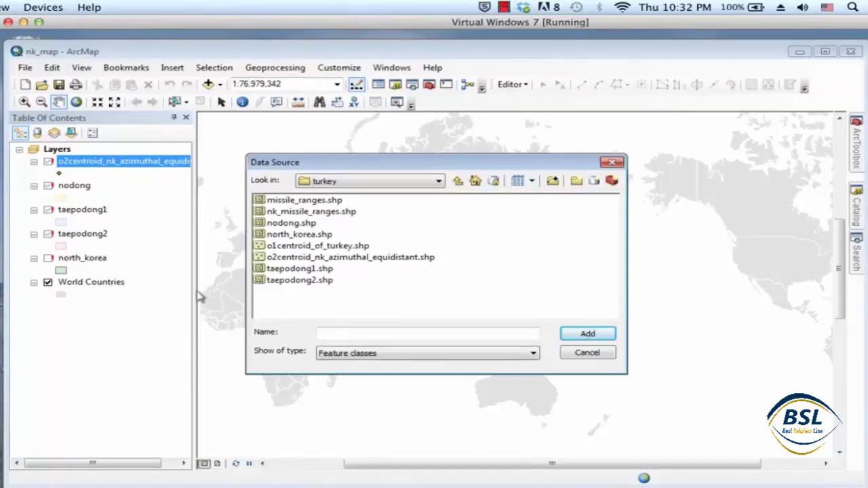
{"action": "left_click", "coordinate": [343, 257]}
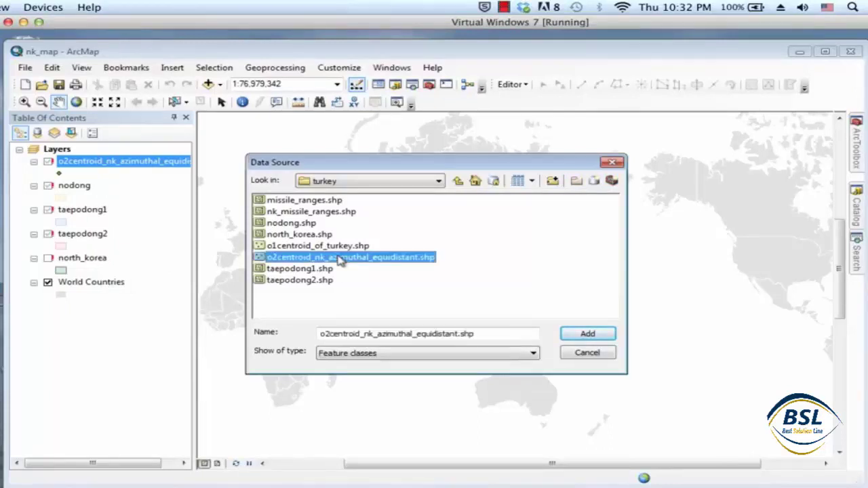
{"action": "left_click", "coordinate": [588, 333]}
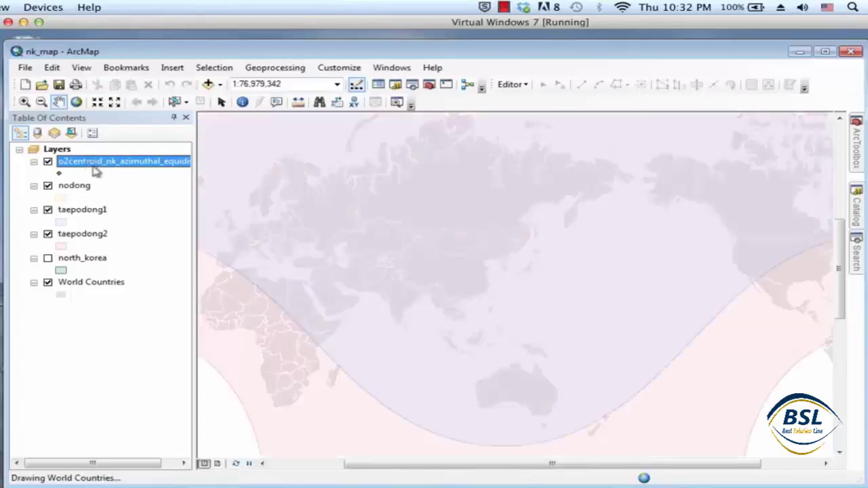
Confirm in Layer Properties that the o2centroid source is in turkey, then close ArcMap.
{"action": "right_click", "coordinate": [95, 170]}
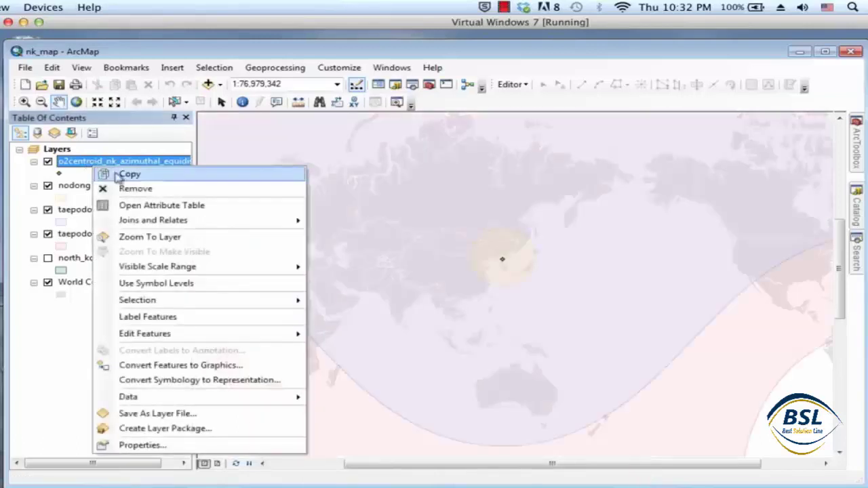
{"action": "left_click", "coordinate": [143, 445]}
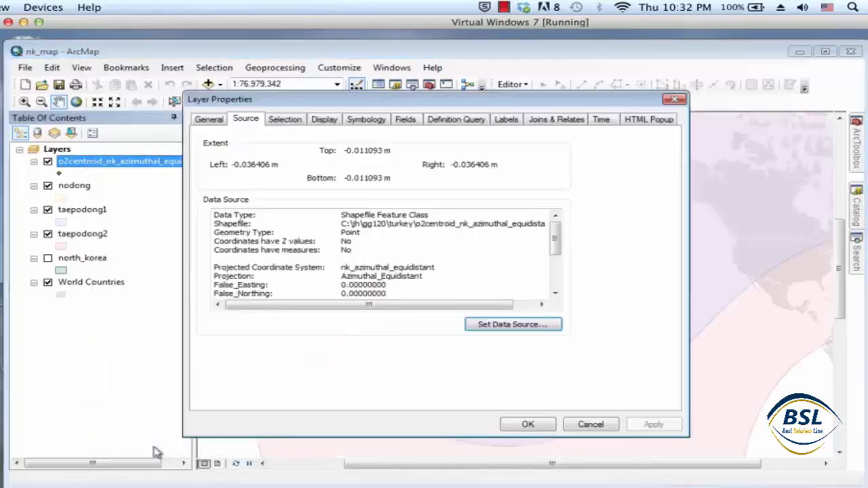
{"action": "left_click", "coordinate": [591, 425]}
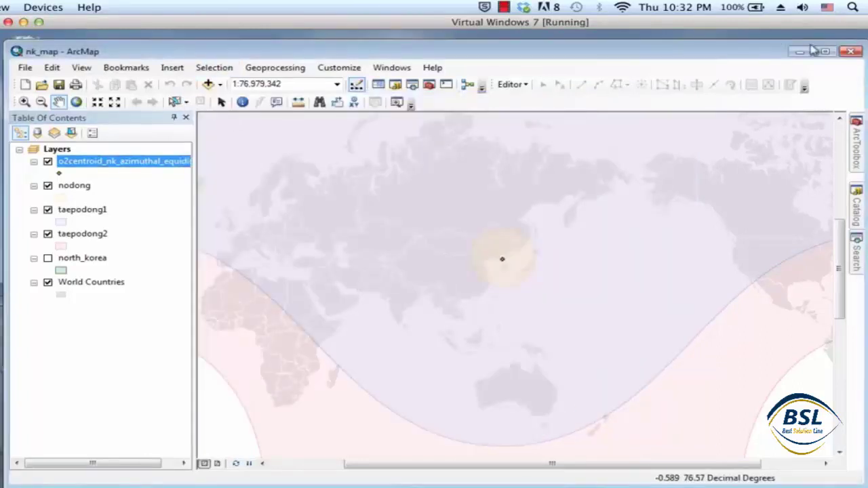
{"action": "left_click", "coordinate": [852, 52]}
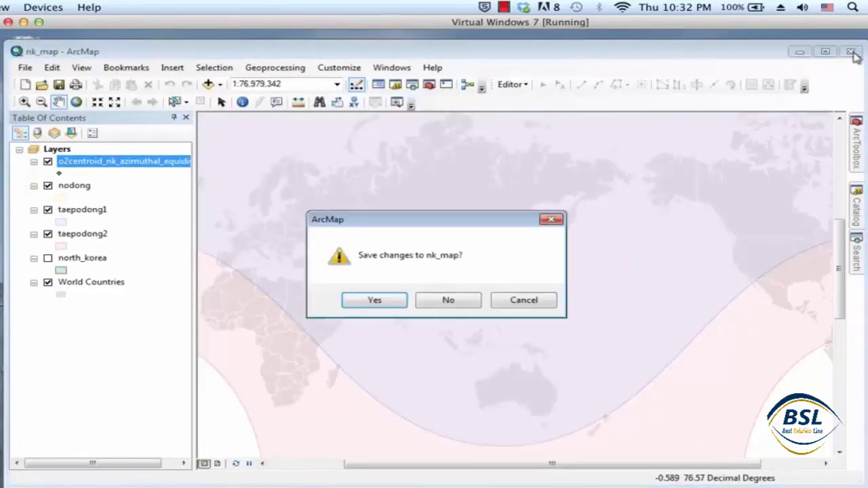
Close nk_map without saving and delete the nk_map copy to the Recycle Bin.
{"action": "left_click", "coordinate": [447, 307]}
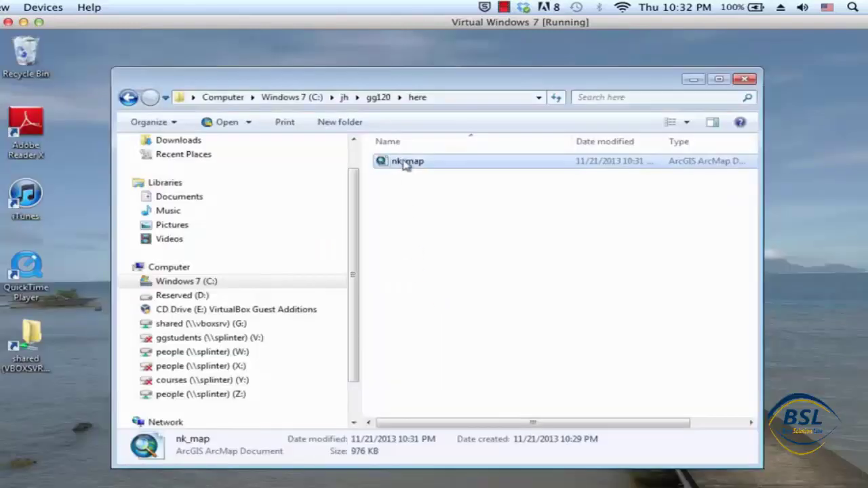
{"action": "right_click", "coordinate": [406, 166]}
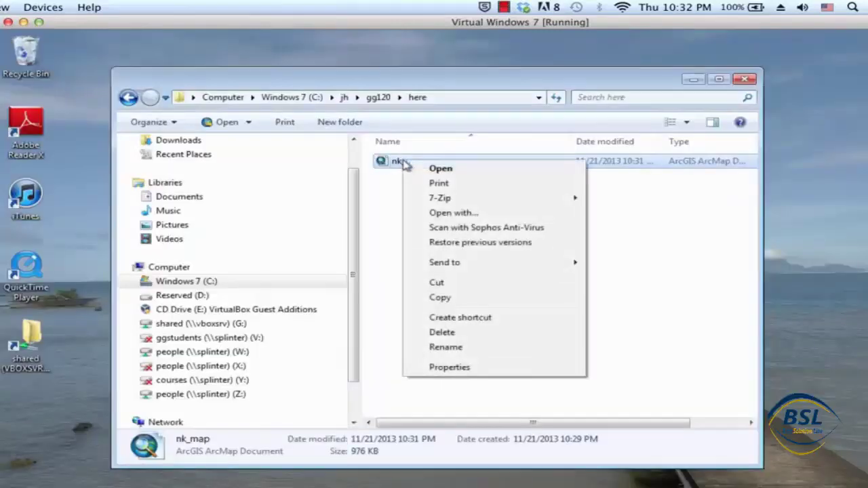
{"action": "left_click", "coordinate": [466, 337]}
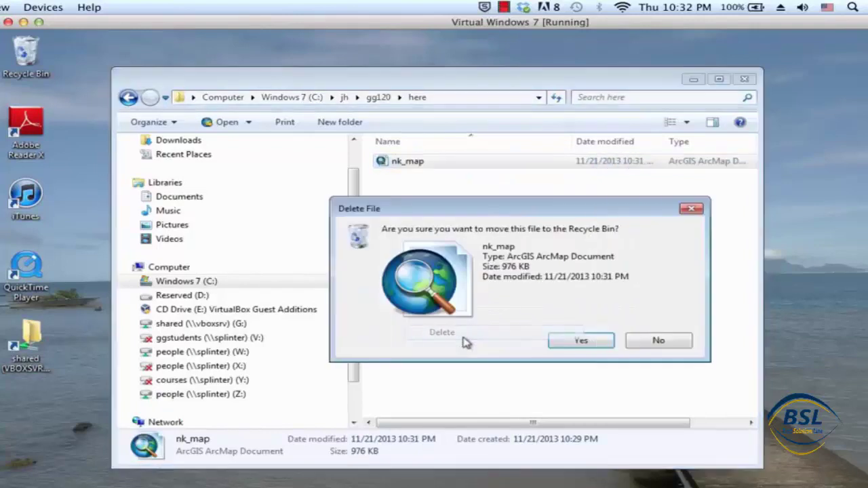
{"action": "left_click", "coordinate": [581, 342]}
Inspect the turkey folder's nk_map and shapefiles, then return to gg120.
{"action": "left_click", "coordinate": [129, 98]}
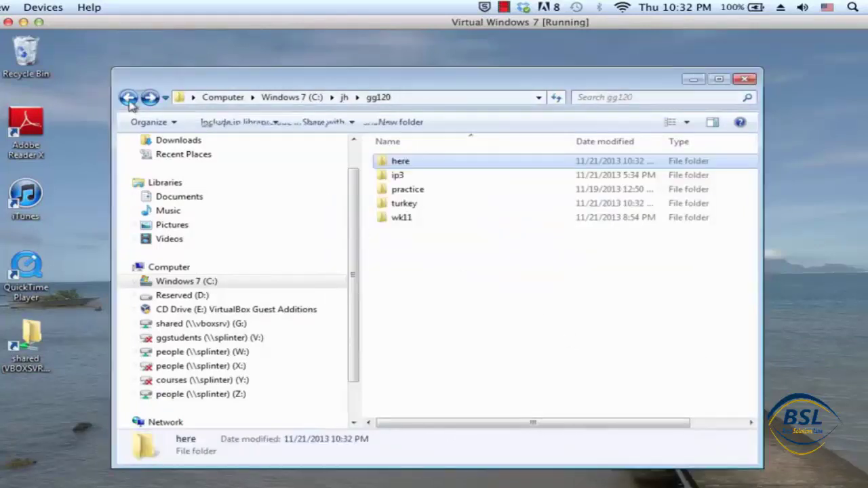
{"action": "double_click", "coordinate": [393, 202]}
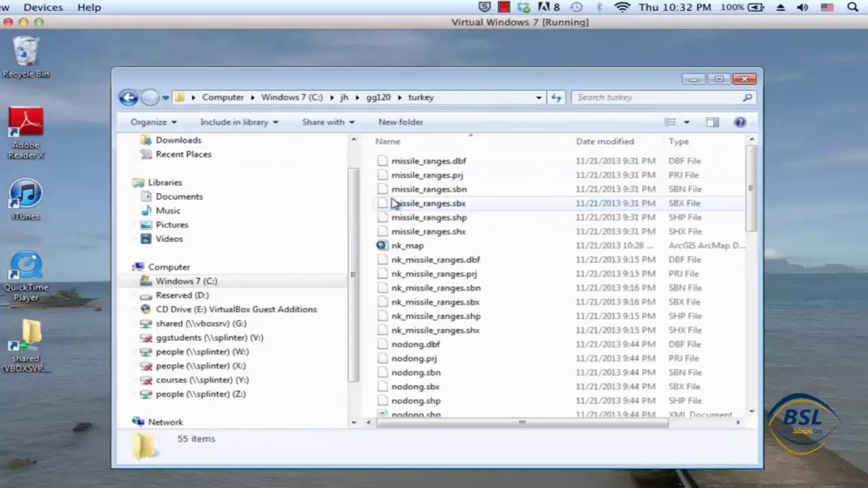
{"action": "left_click", "coordinate": [128, 98]}
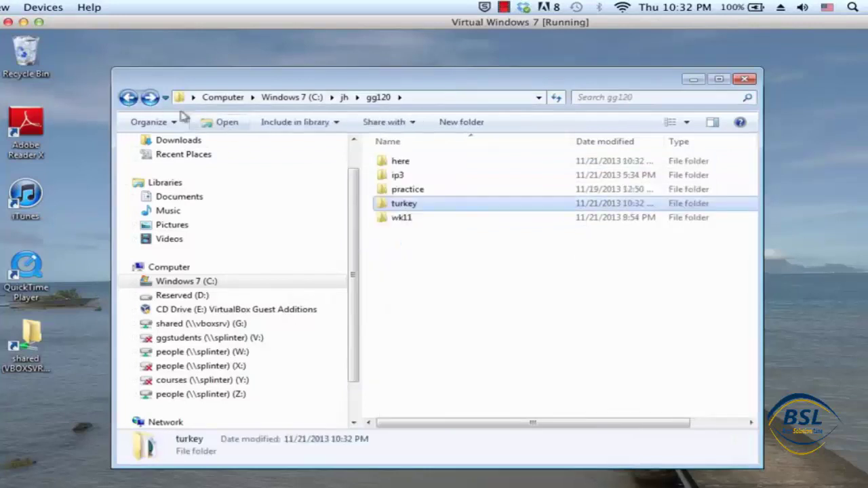
{"action": "left_click", "coordinate": [398, 204]}
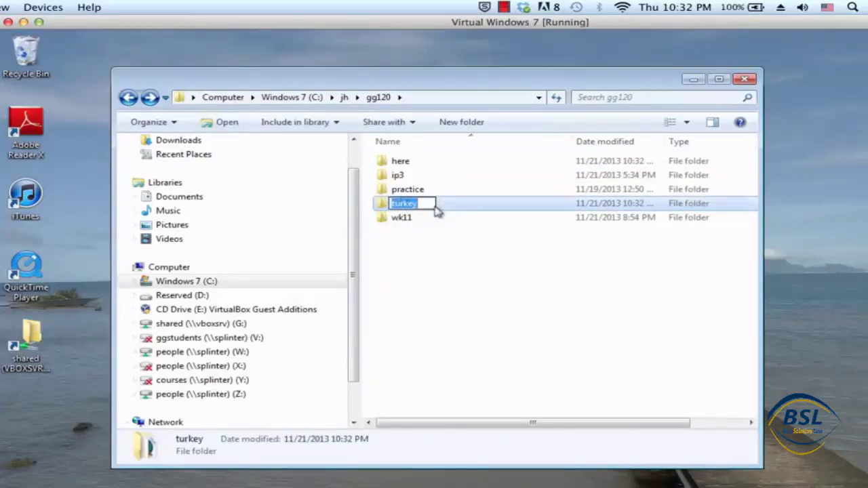
{"action": "left_click", "coordinate": [458, 213]}
{"action": "double_click", "coordinate": [458, 212]}
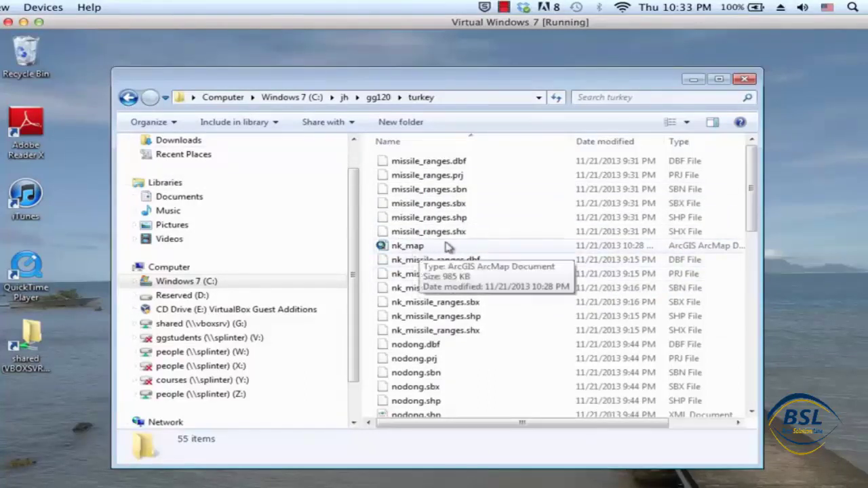
{"action": "left_click", "coordinate": [128, 97]}
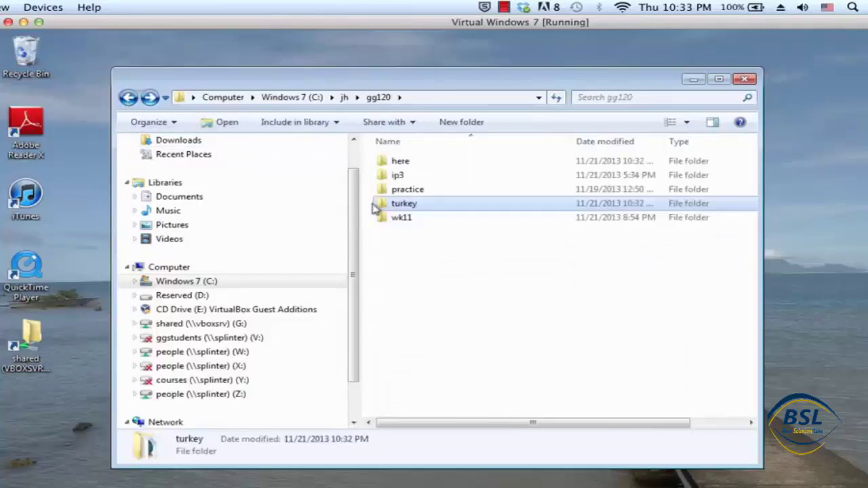
Copy the turkey folder into the here folder and select the copied nk_map.
{"action": "right_click", "coordinate": [412, 206]}
{"action": "left_click", "coordinate": [499, 379]}
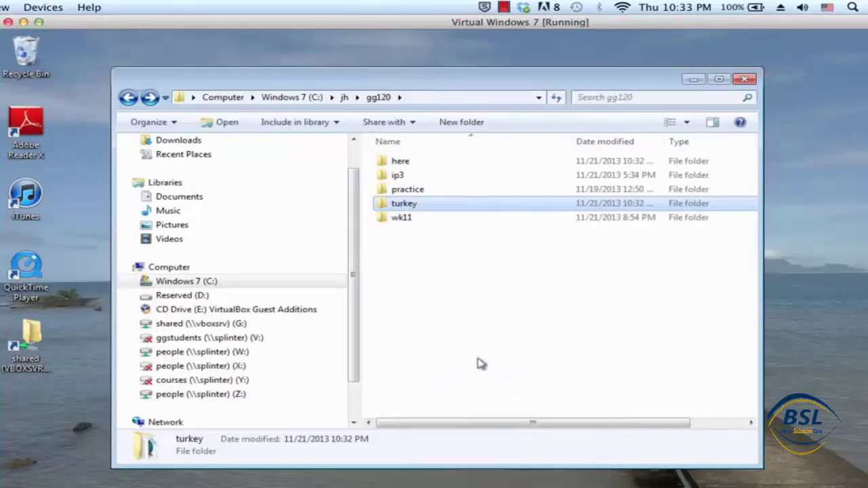
{"action": "double_click", "coordinate": [400, 165]}
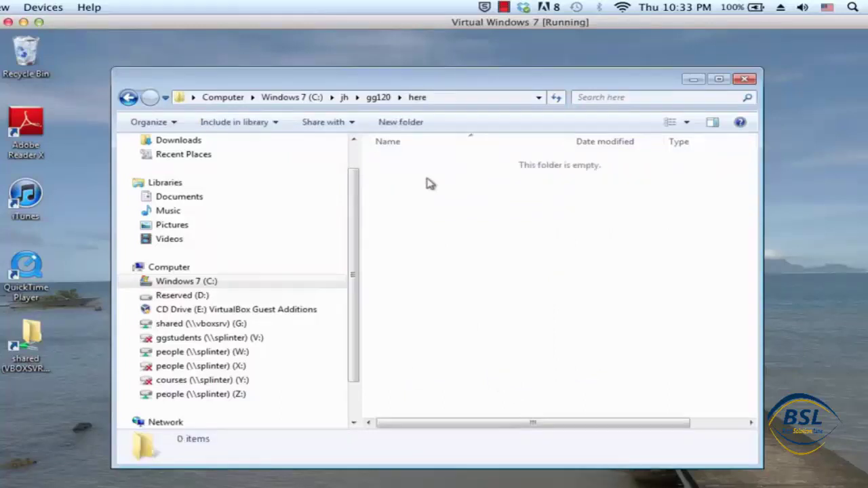
{"action": "right_click", "coordinate": [427, 182]}
{"action": "left_click", "coordinate": [494, 276]}
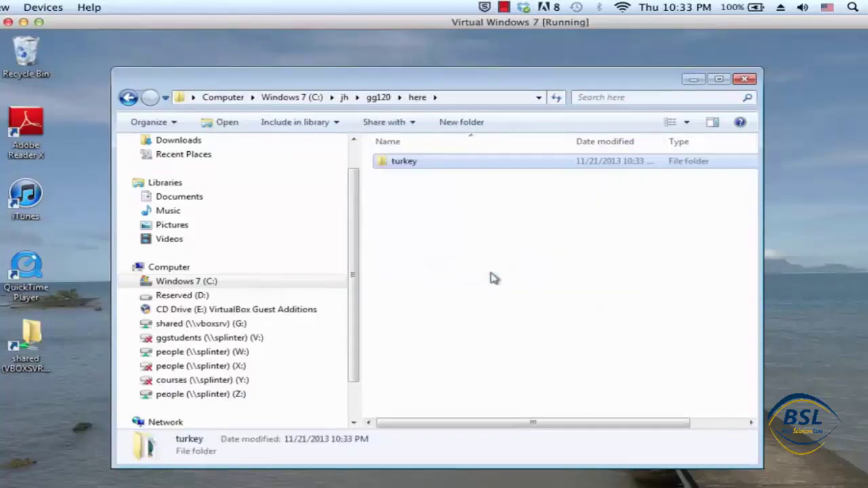
{"action": "double_click", "coordinate": [399, 165]}
{"action": "left_click", "coordinate": [407, 247]}
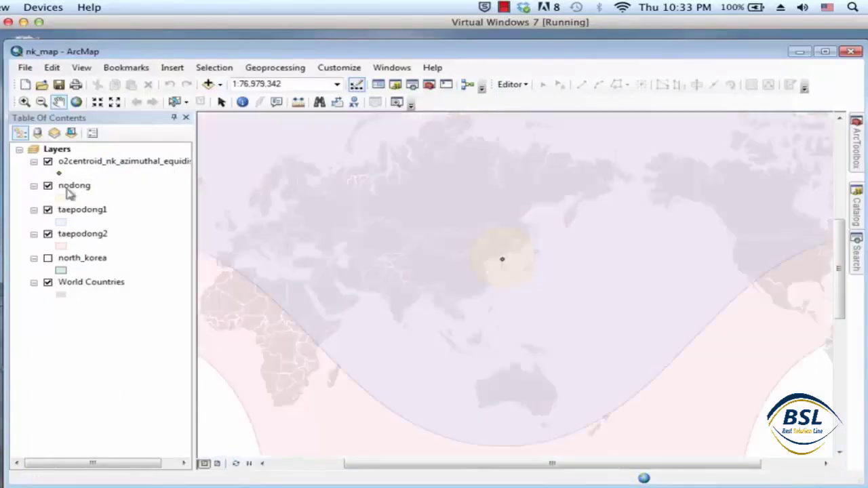
Check that nodong's source reads C:\jh\gg120\turkey\nodong.shp, then close ArcMap.
{"action": "left_click", "coordinate": [69, 193]}
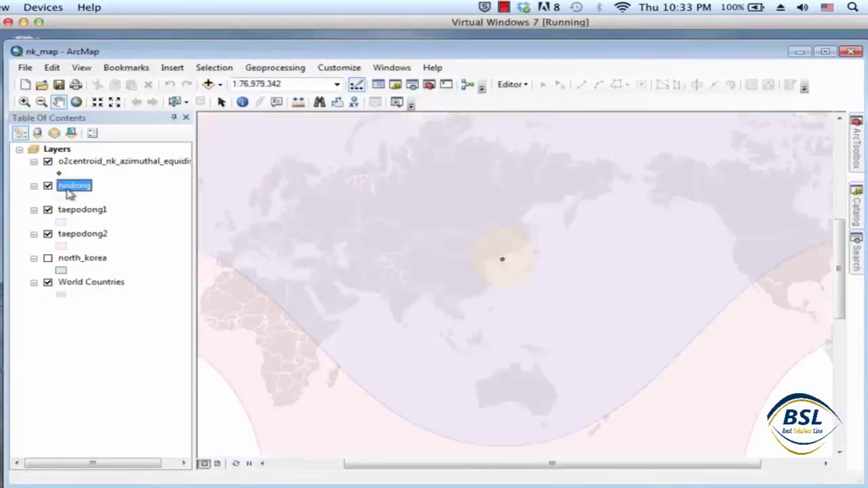
{"action": "right_click", "coordinate": [69, 192]}
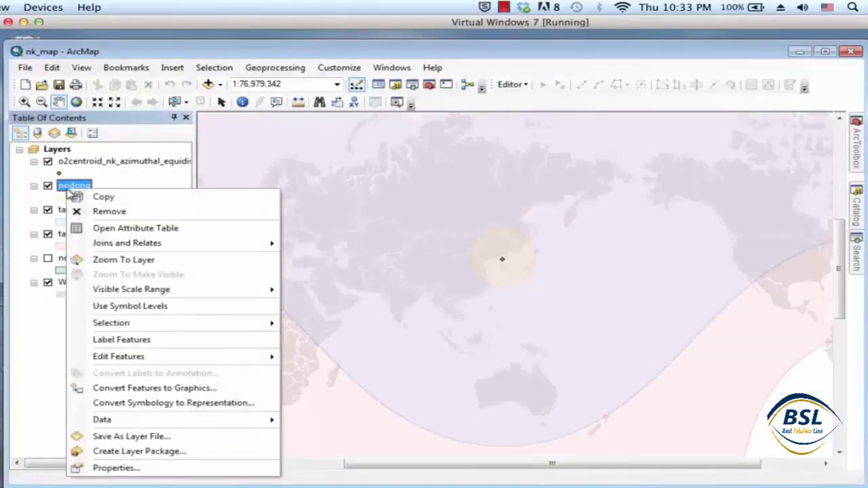
{"action": "left_click", "coordinate": [121, 467]}
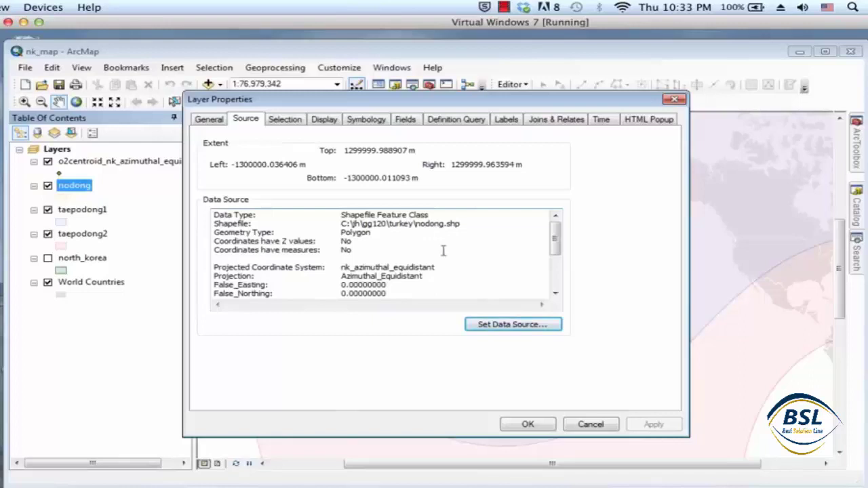
{"action": "left_click", "coordinate": [588, 425]}
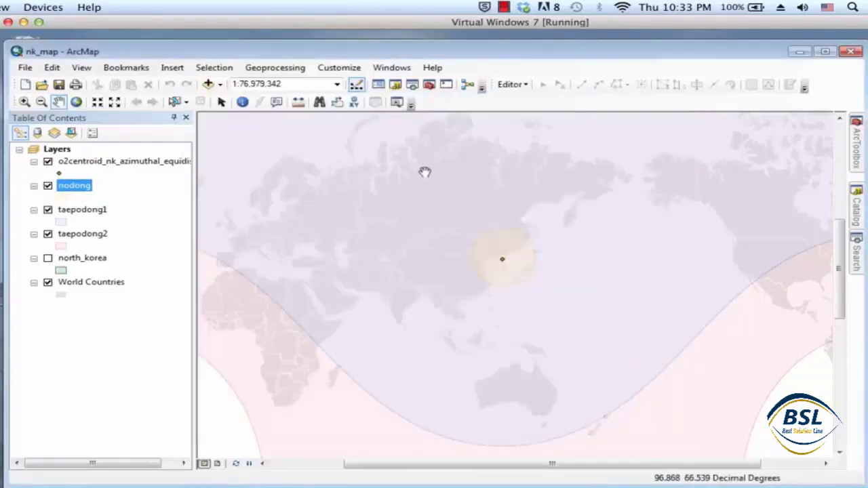
{"action": "left_click", "coordinate": [853, 55]}
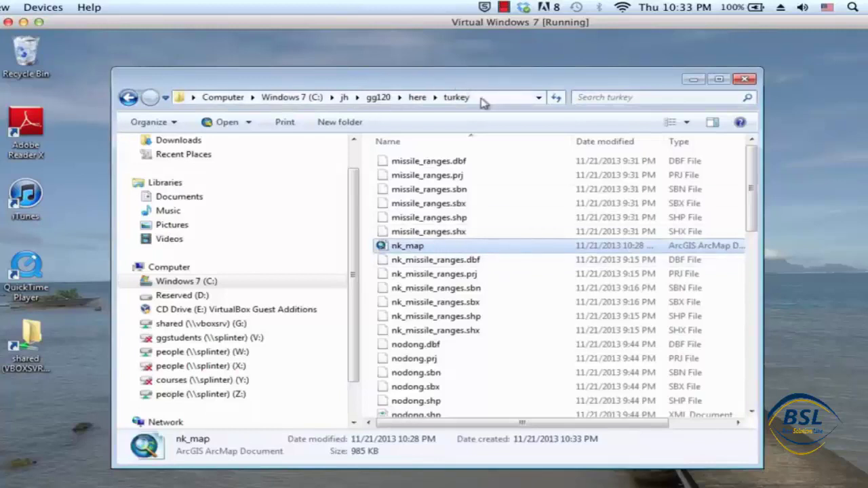
Open nk_map from the copied here\turkey folder and select the o2centroid layer.
{"action": "double_click", "coordinate": [410, 247]}
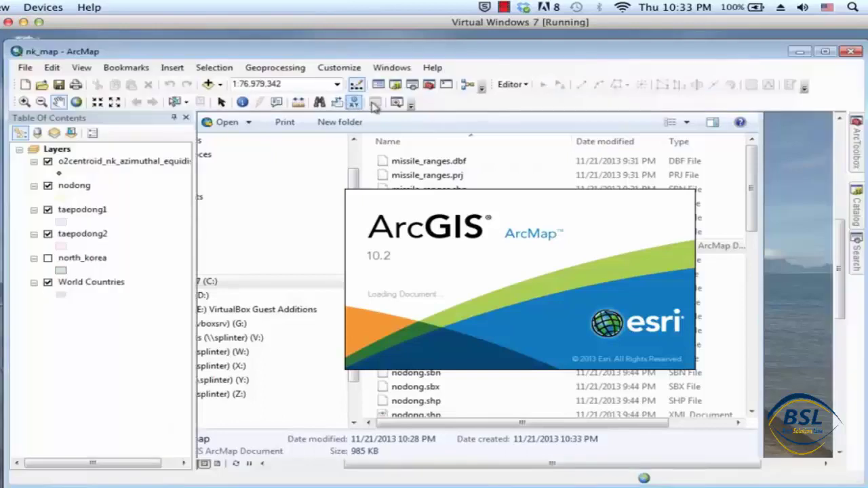
{"action": "left_click", "coordinate": [76, 188]}
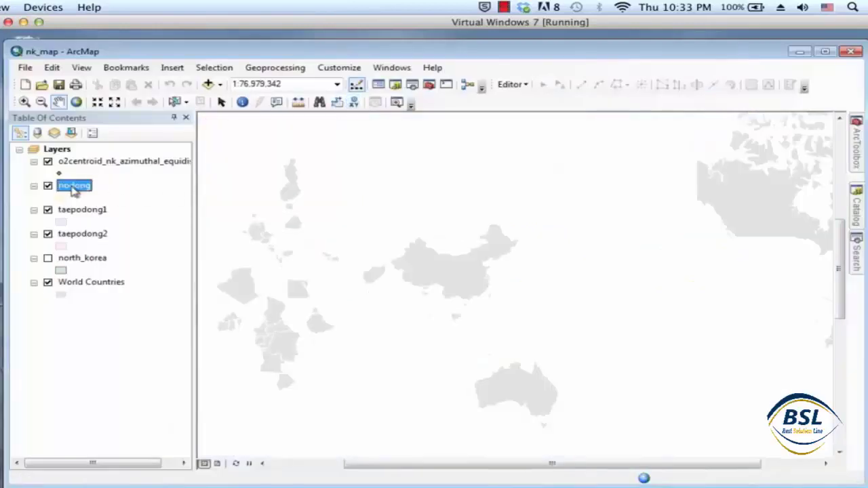
{"action": "left_click", "coordinate": [91, 167]}
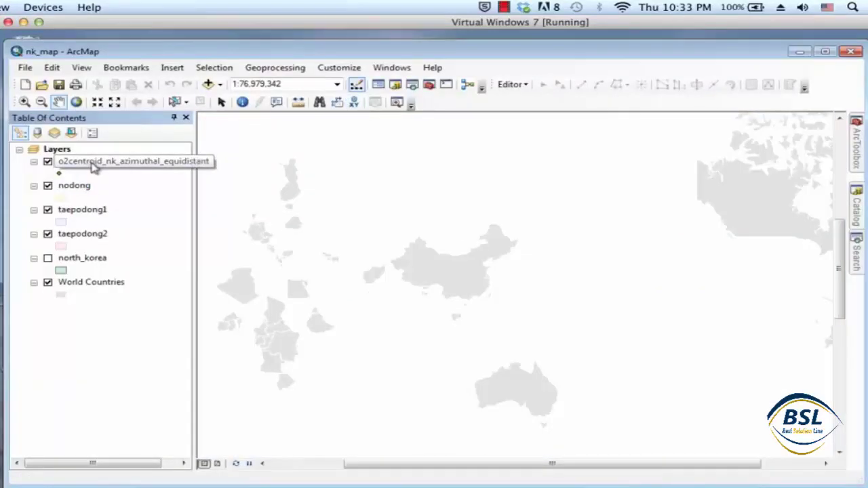
{"action": "left_click", "coordinate": [91, 165]}
{"action": "right_click", "coordinate": [91, 163]}
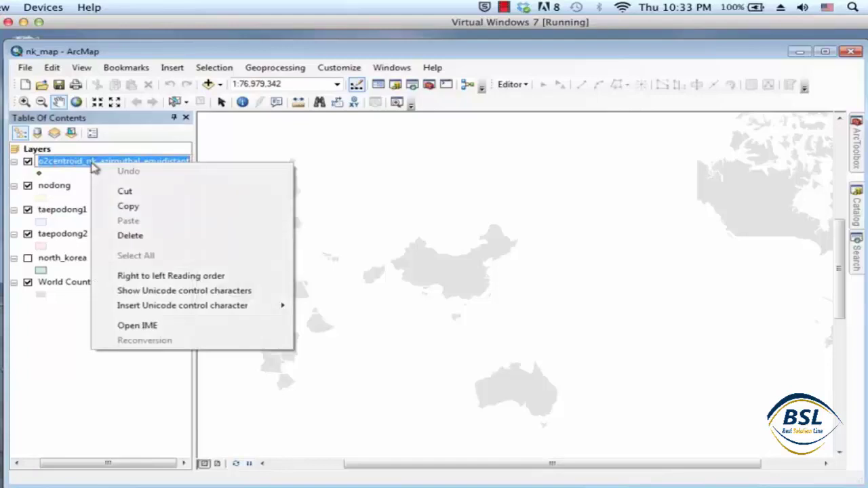
{"action": "left_click", "coordinate": [84, 354]}
Check the o2centroid layer's source in its Properties, then cancel without changes.
{"action": "right_click", "coordinate": [145, 161]}
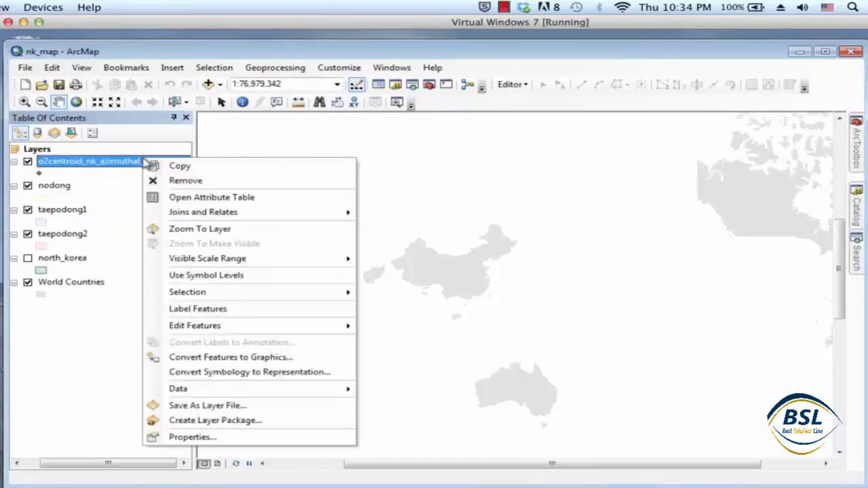
{"action": "left_click", "coordinate": [193, 437]}
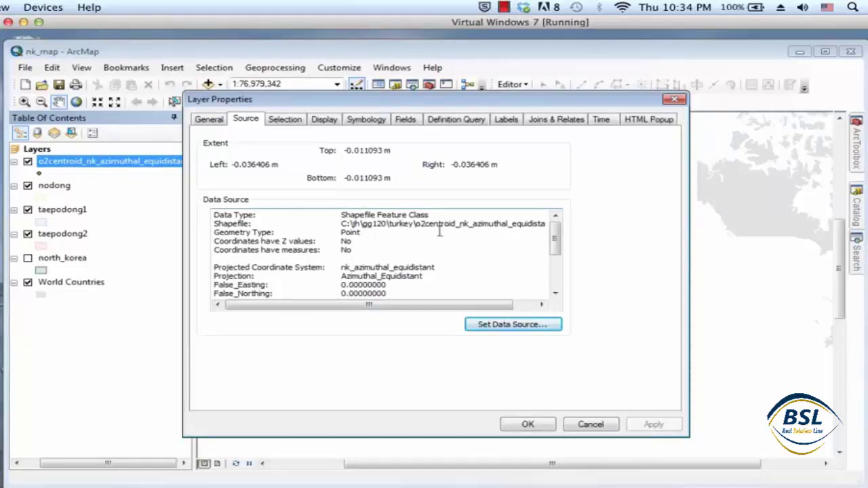
{"action": "left_click", "coordinate": [591, 424]}
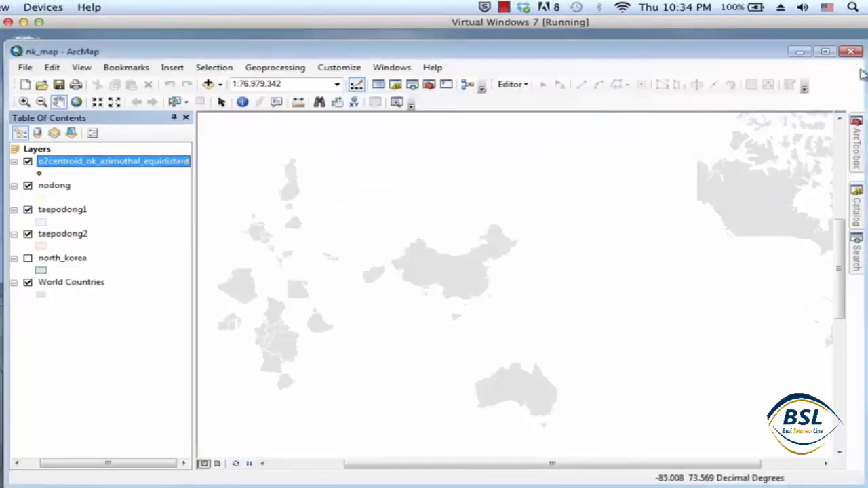
Close ArcMap and rename the original gg120 turkey folder to turkey_please.
{"action": "left_click", "coordinate": [851, 52]}
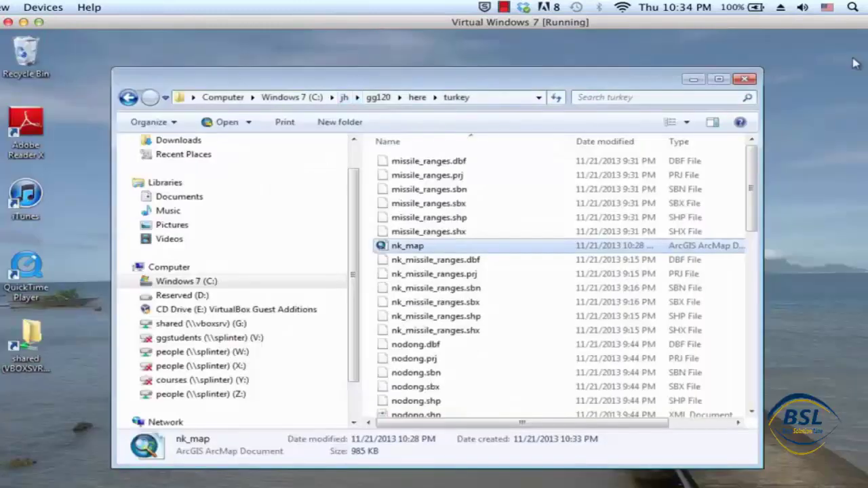
{"action": "left_click", "coordinate": [130, 98]}
{"action": "left_click", "coordinate": [129, 99]}
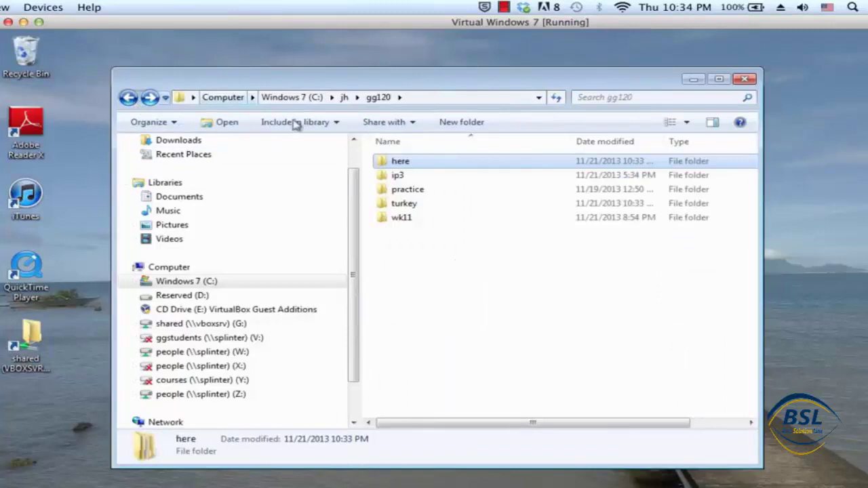
{"action": "left_click", "coordinate": [406, 205]}
{"action": "right_click", "coordinate": [405, 211]}
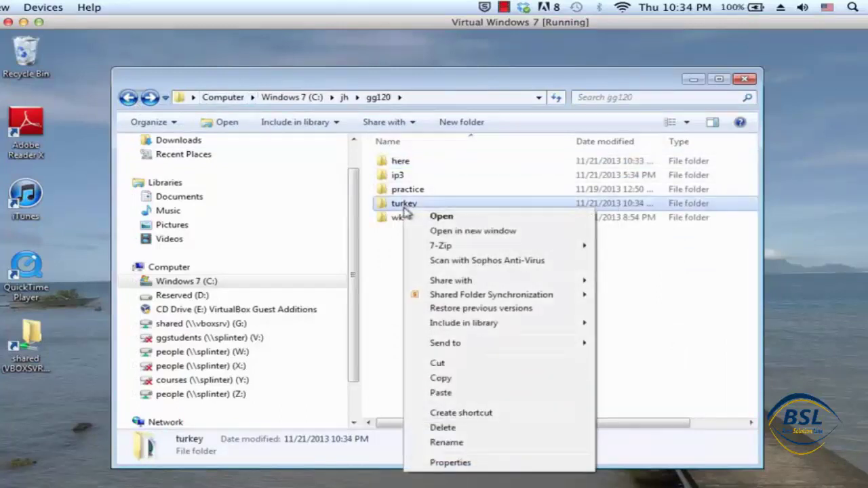
{"action": "left_click", "coordinate": [466, 442]}
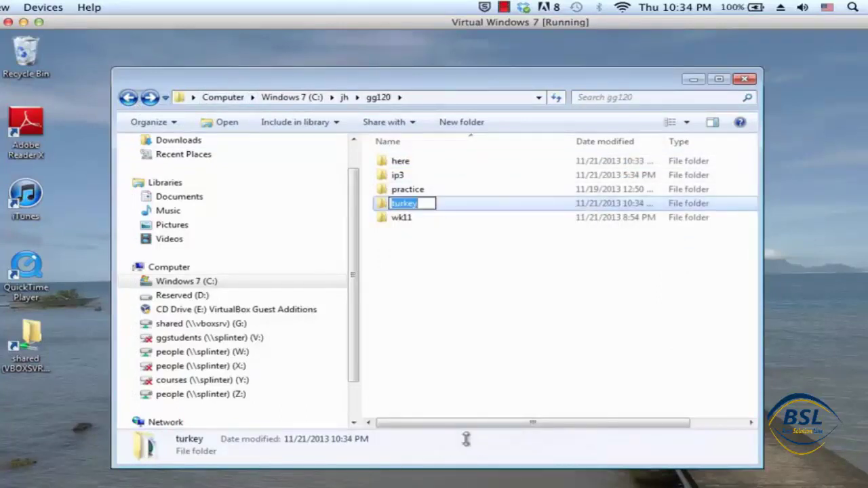
{"action": "left_click", "coordinate": [422, 205]}
{"action": "type", "text": "_please"}
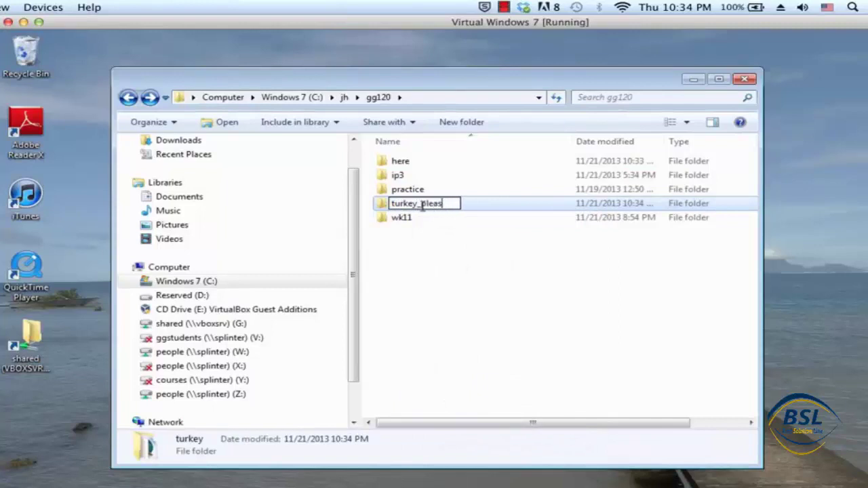
{"action": "key", "text": "Return"}
Open nk_map from the here\turkey copy.
{"action": "double_click", "coordinate": [401, 162]}
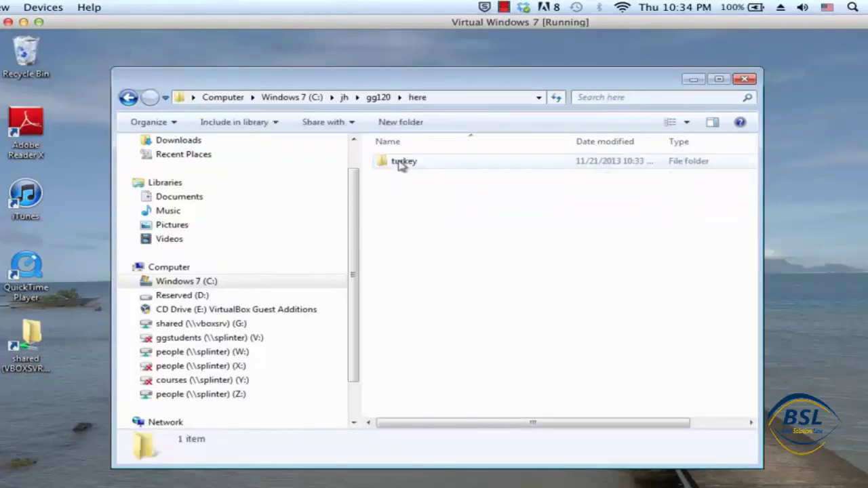
{"action": "double_click", "coordinate": [417, 164]}
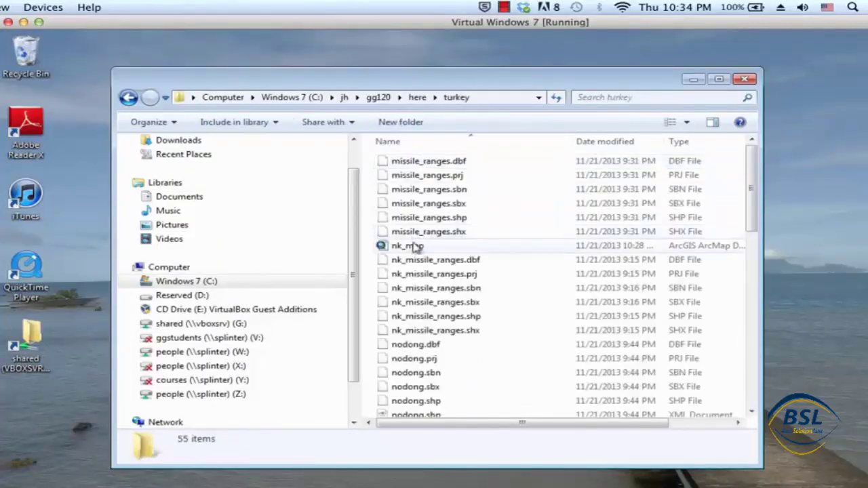
{"action": "left_click", "coordinate": [414, 249]}
{"action": "double_click", "coordinate": [416, 248]}
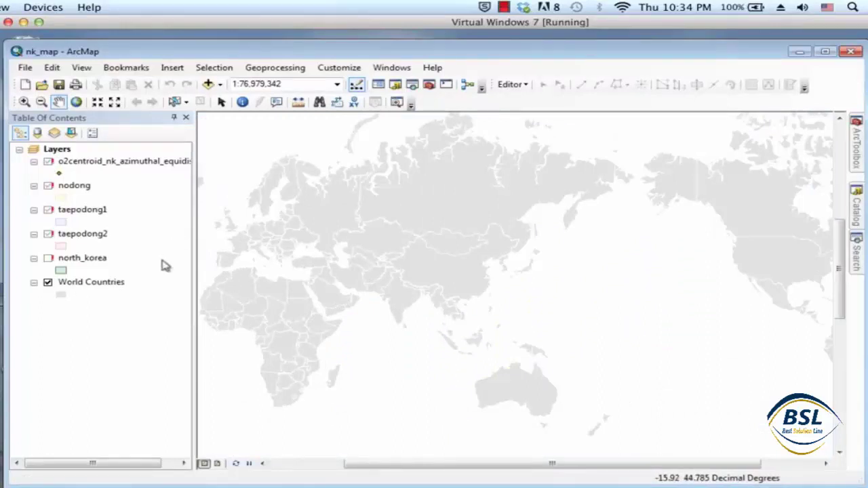
Switch back to the ArcMap window showing nk_map from the copied turkey folder.
{"action": "left_click", "coordinate": [798, 54]}
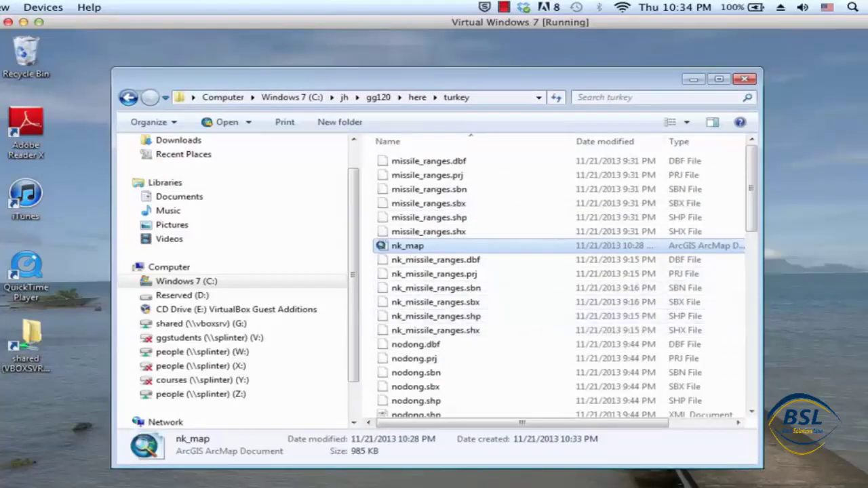
{"action": "key", "text": "alt+Tab"}
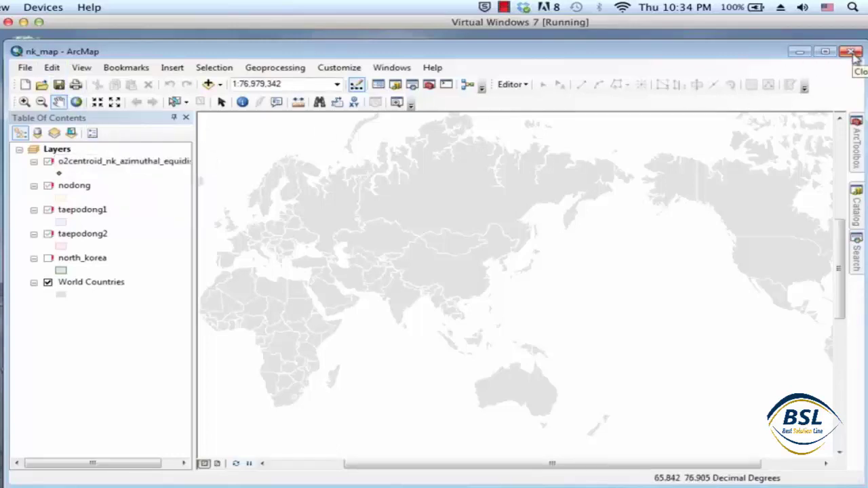
Close ArcMap and delete the turkey folder inside here.
{"action": "left_click", "coordinate": [851, 52]}
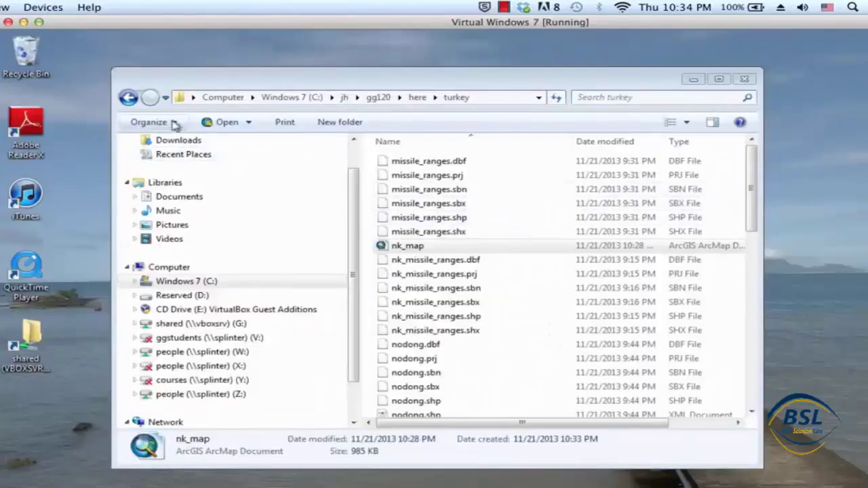
{"action": "left_click", "coordinate": [128, 97]}
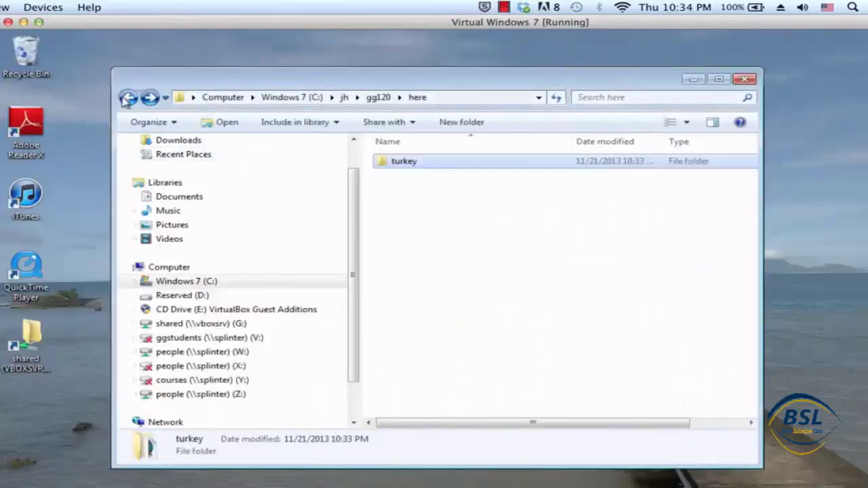
{"action": "right_click", "coordinate": [416, 164]}
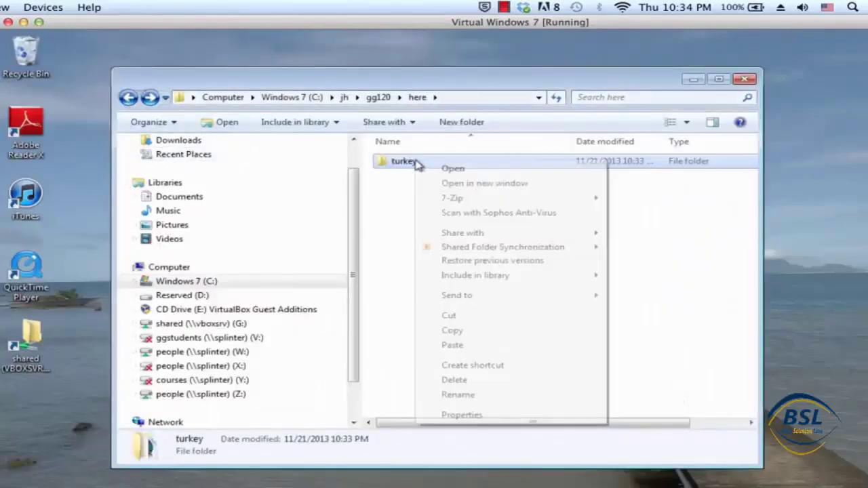
{"action": "left_click", "coordinate": [483, 381]}
{"action": "left_click", "coordinate": [593, 347]}
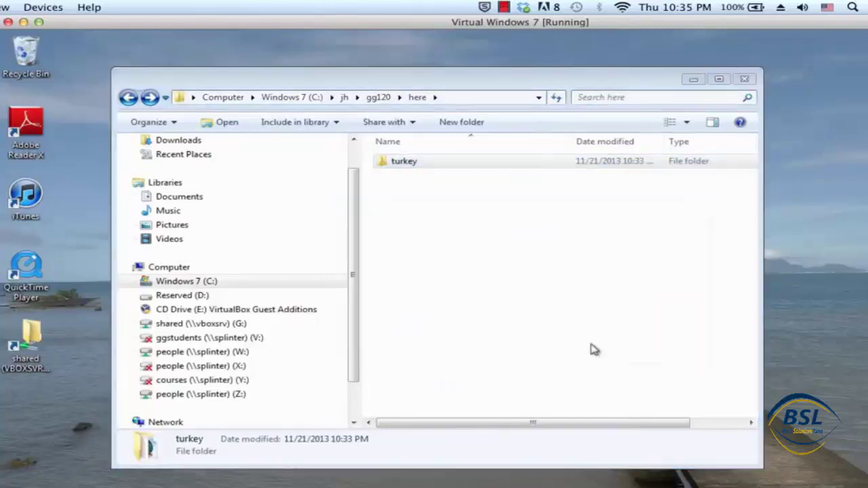
Go to gg120's turkey_please folder and open its nk_map document.
{"action": "left_click", "coordinate": [129, 98]}
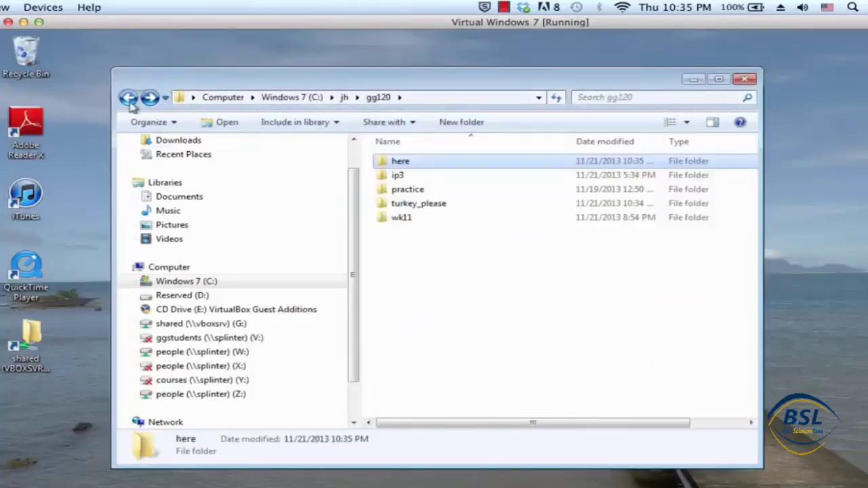
{"action": "double_click", "coordinate": [423, 210]}
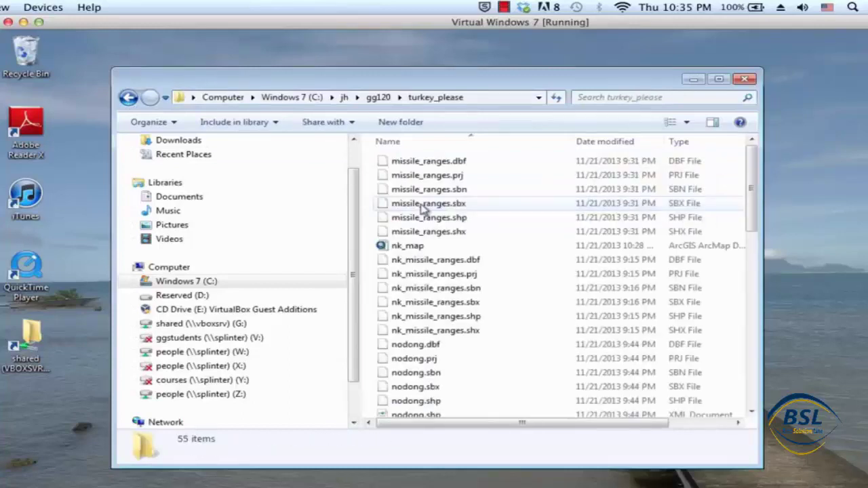
{"action": "left_click", "coordinate": [412, 248]}
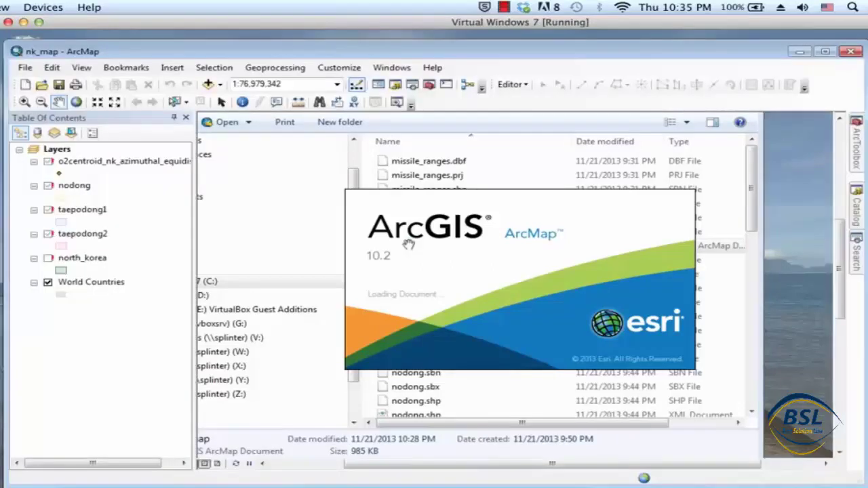
Repair o2centroid's data source to o2centroid_nk_azimuthal_equidistant.shp in C:\jh\gg120\turkey_please.
{"action": "right_click", "coordinate": [117, 163]}
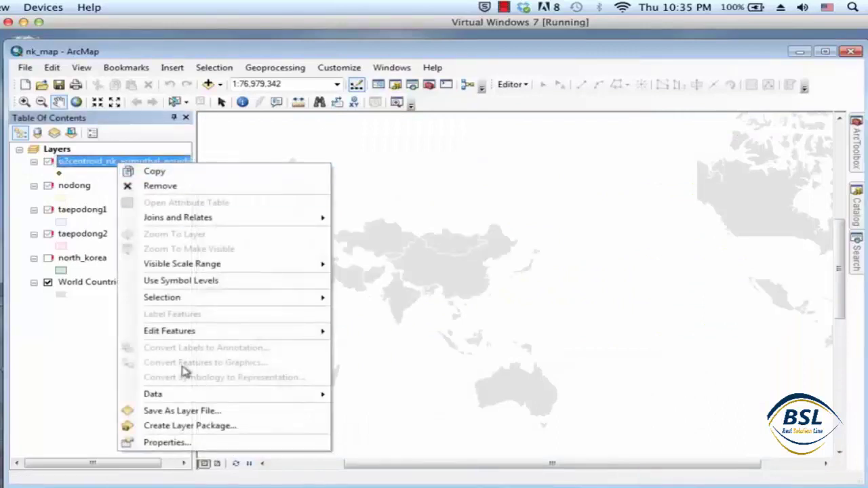
{"action": "mouse_move", "coordinate": [201, 394]}
{"action": "left_click", "coordinate": [396, 395]}
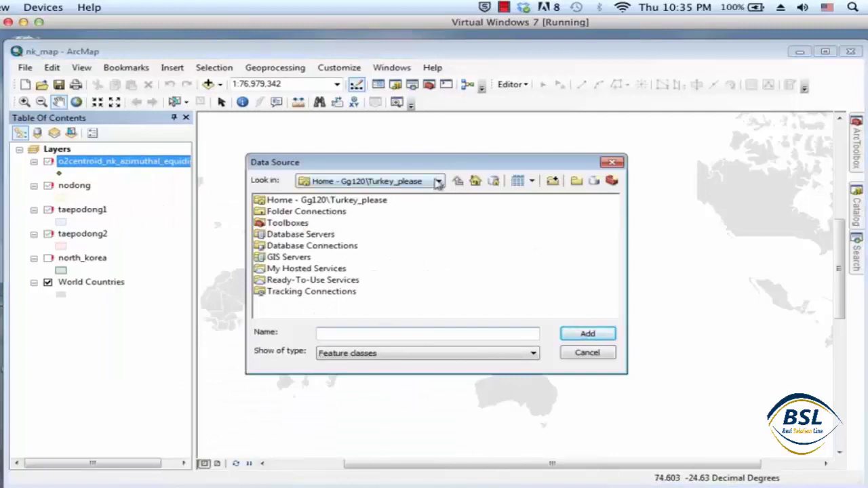
{"action": "left_click", "coordinate": [439, 182]}
{"action": "left_click", "coordinate": [378, 218]}
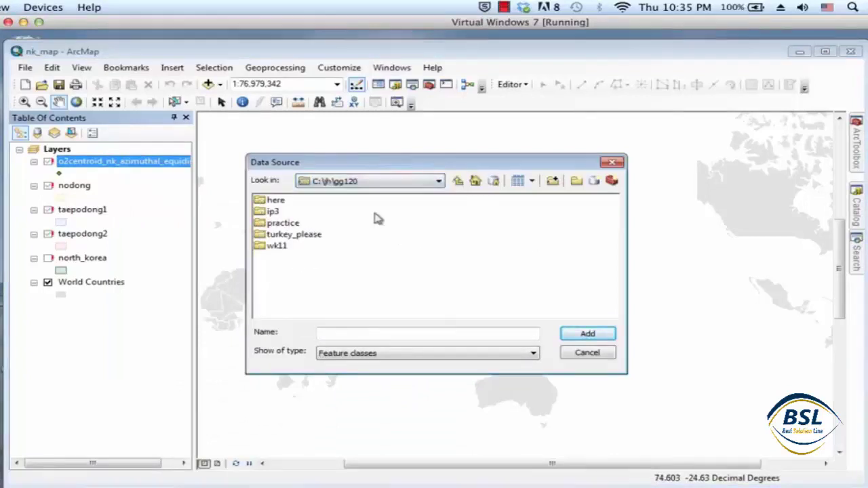
{"action": "double_click", "coordinate": [286, 235]}
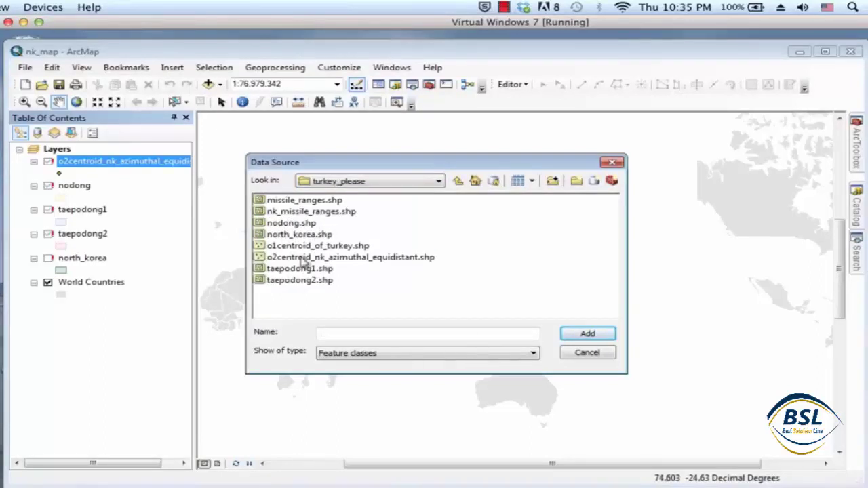
{"action": "left_click", "coordinate": [304, 261]}
{"action": "left_click", "coordinate": [588, 333]}
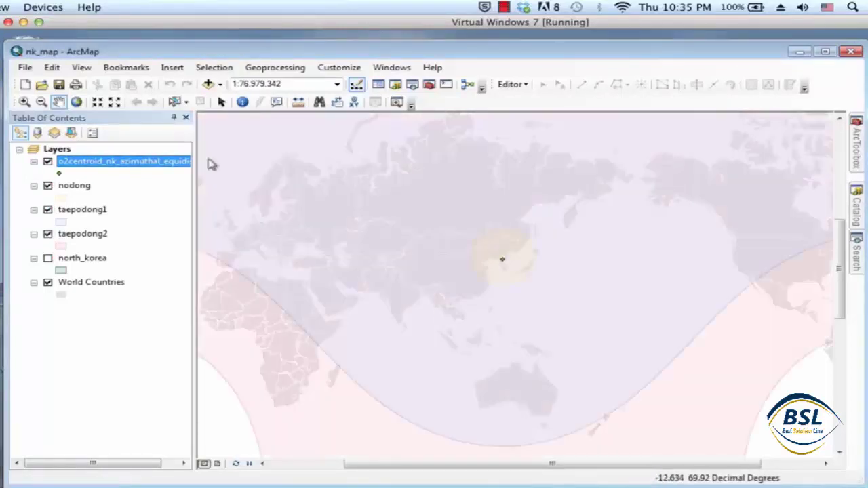
Turn on 'Store relative pathnames to data sources' in Map Document Properties, apply and confirm.
{"action": "left_click", "coordinate": [25, 68]}
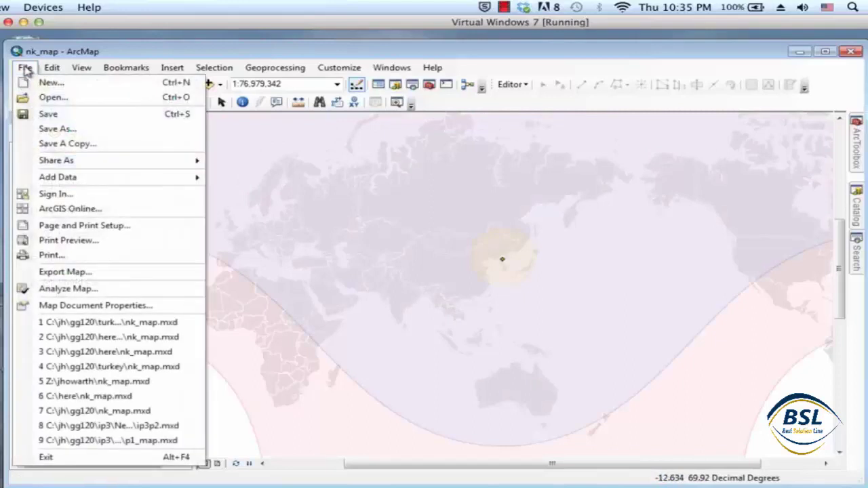
{"action": "left_click", "coordinate": [64, 305]}
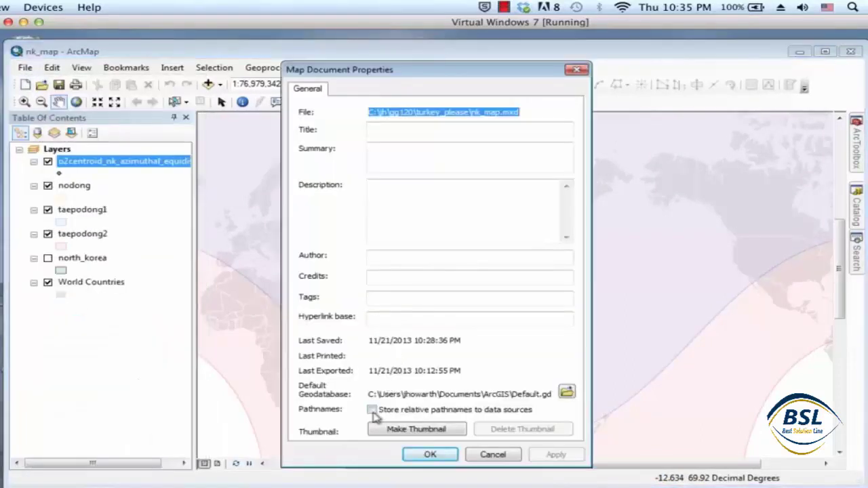
{"action": "left_click", "coordinate": [372, 409]}
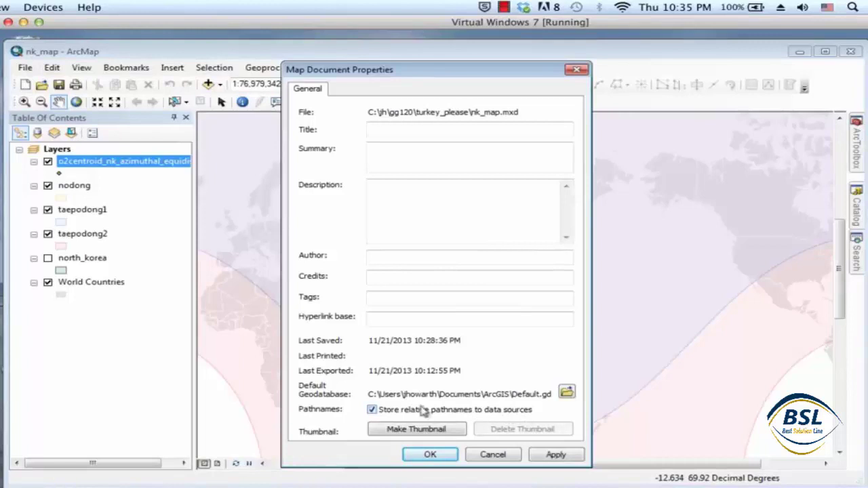
{"action": "left_click", "coordinate": [551, 456]}
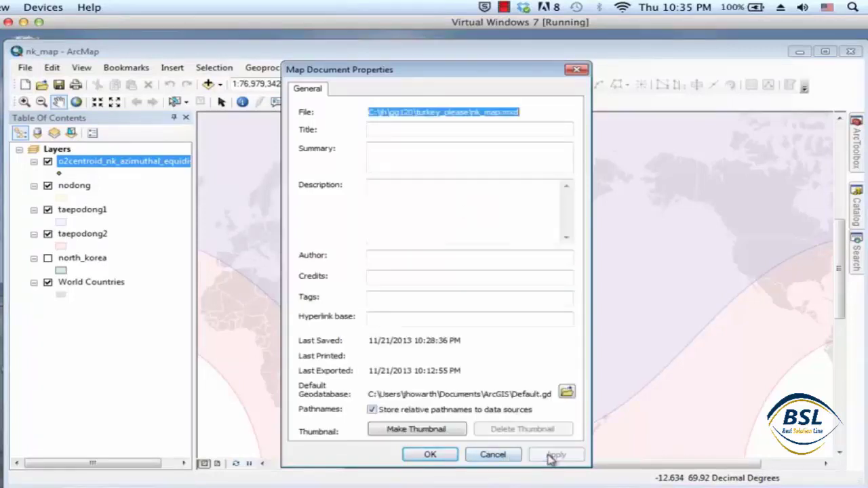
{"action": "left_click", "coordinate": [430, 456]}
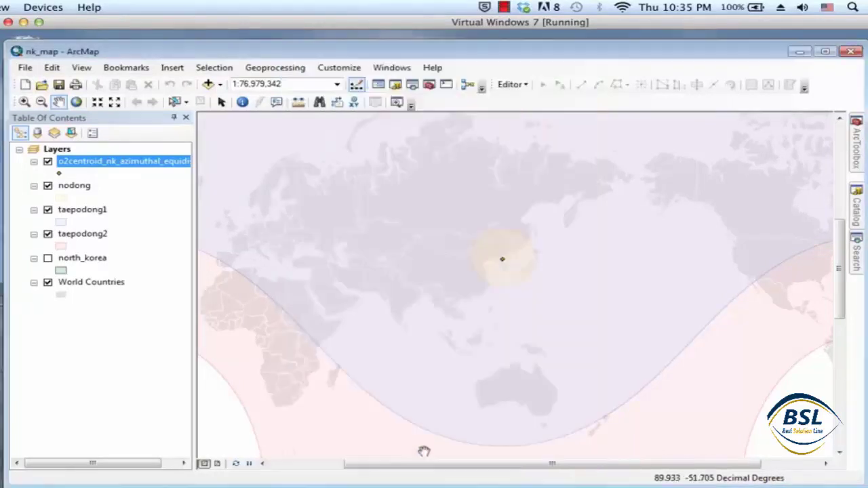
Check the o2centroid layer's data source path in its Properties, then cancel.
{"action": "right_click", "coordinate": [124, 169]}
{"action": "left_click", "coordinate": [167, 442]}
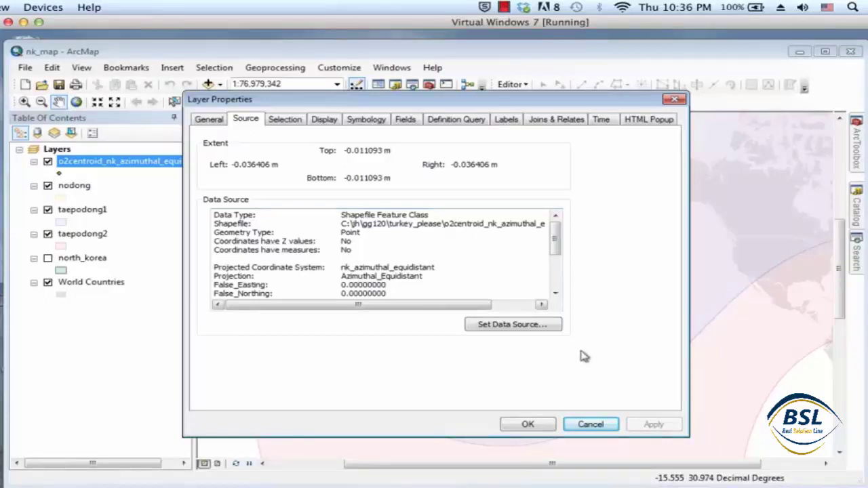
{"action": "left_click", "coordinate": [595, 427]}
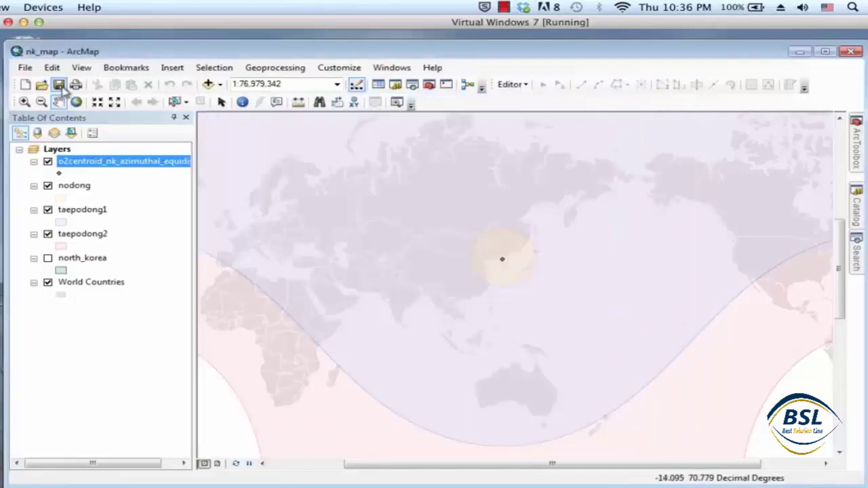
Recheck Map Document Properties without changes, then close ArcMap.
{"action": "left_click", "coordinate": [25, 67]}
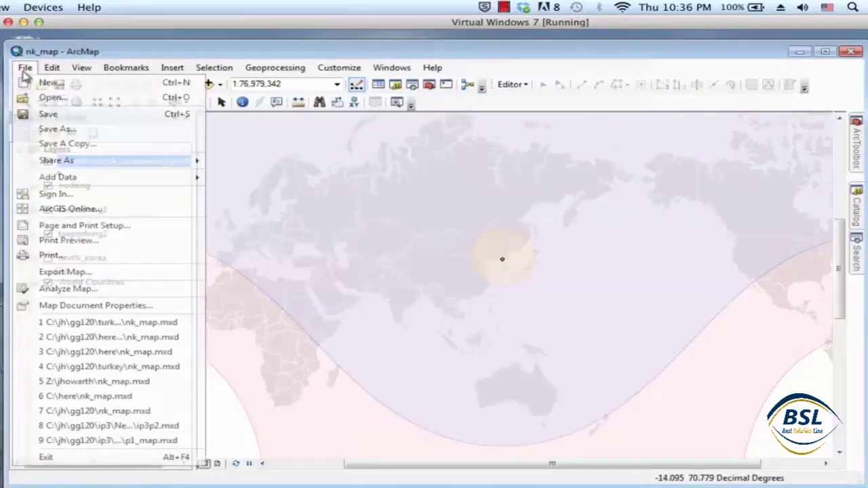
{"action": "left_click", "coordinate": [61, 307]}
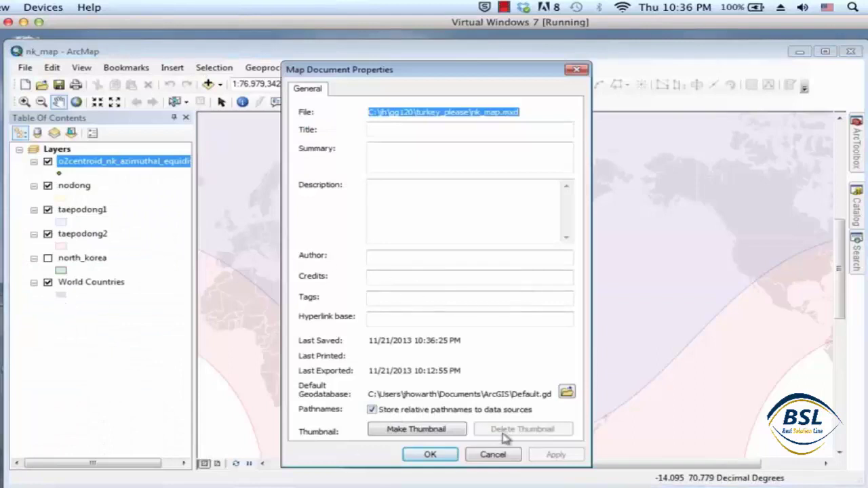
{"action": "left_click", "coordinate": [493, 455]}
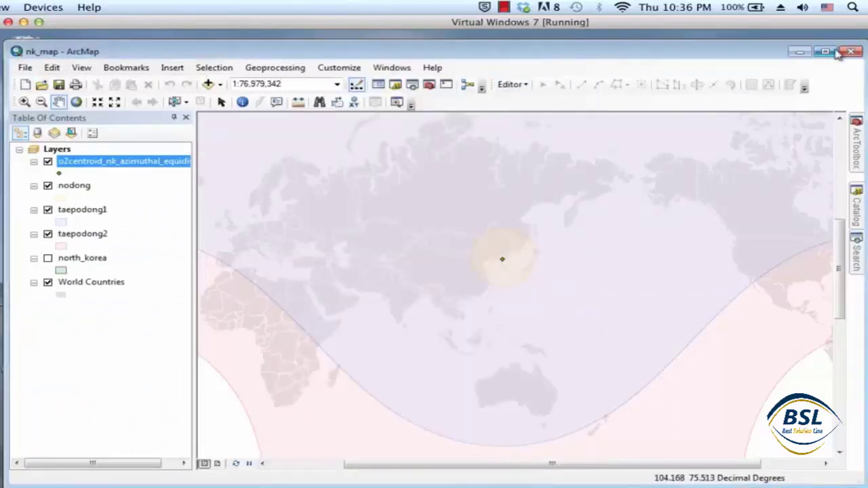
{"action": "left_click", "coordinate": [853, 53]}
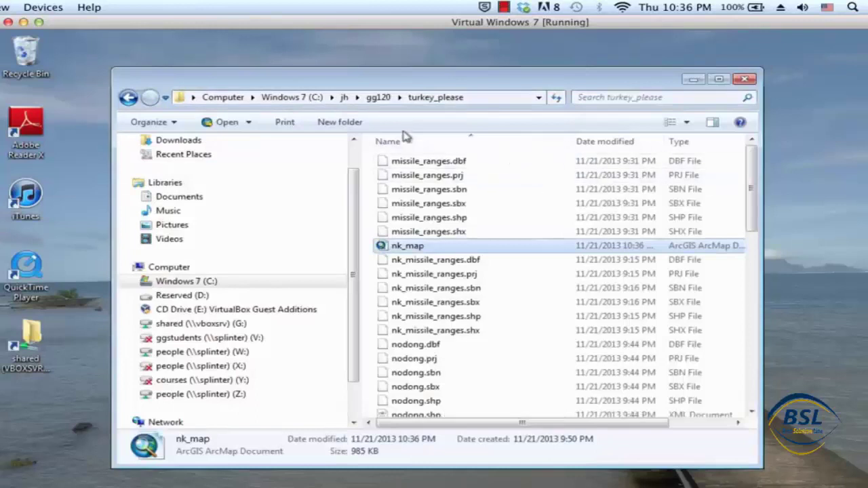
Copy the turkey_please folder from gg120 and paste it into the here folder.
{"action": "left_click", "coordinate": [129, 99]}
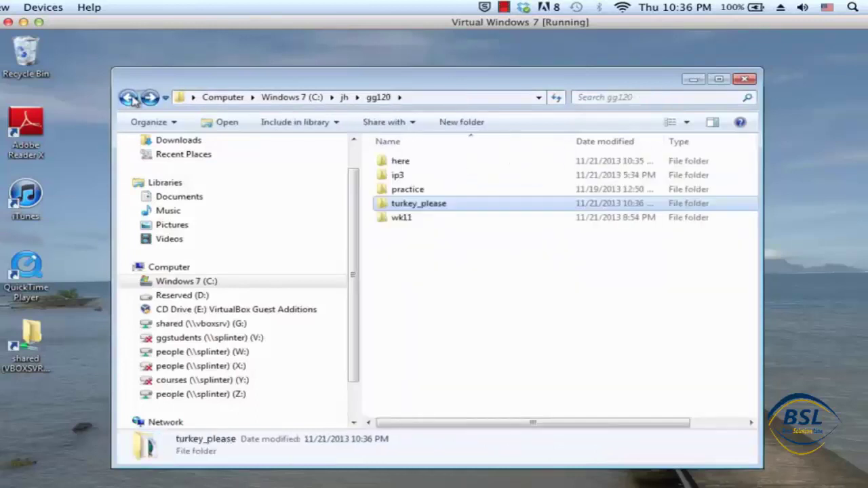
{"action": "right_click", "coordinate": [421, 208]}
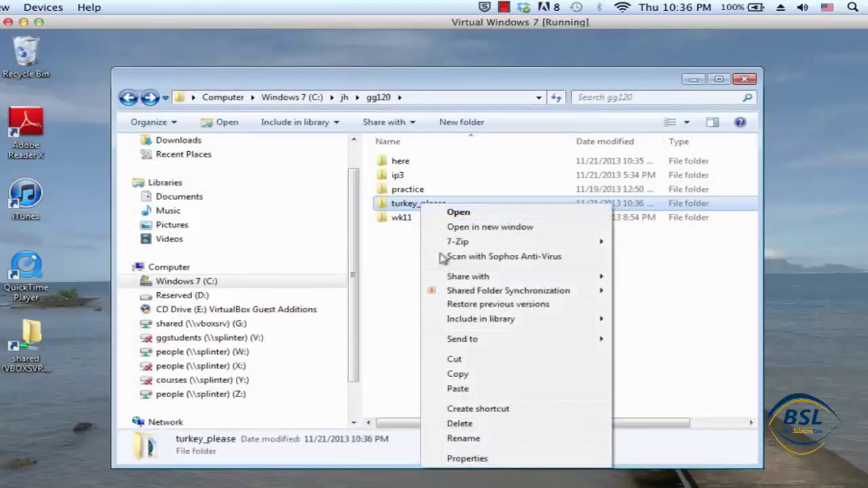
{"action": "left_click", "coordinate": [458, 375]}
{"action": "double_click", "coordinate": [408, 165]}
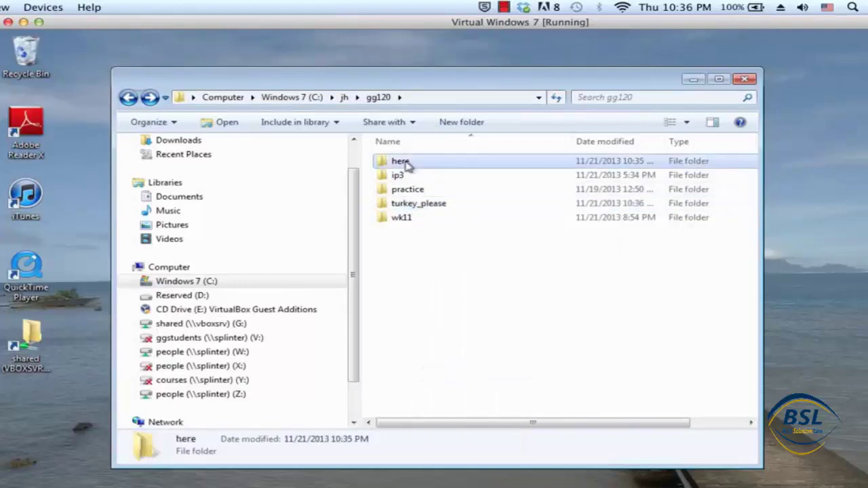
{"action": "right_click", "coordinate": [425, 188]}
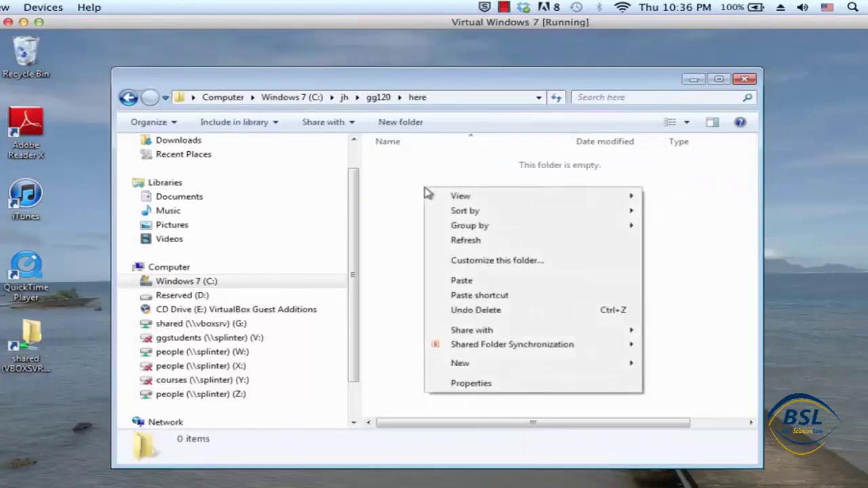
{"action": "left_click", "coordinate": [473, 284]}
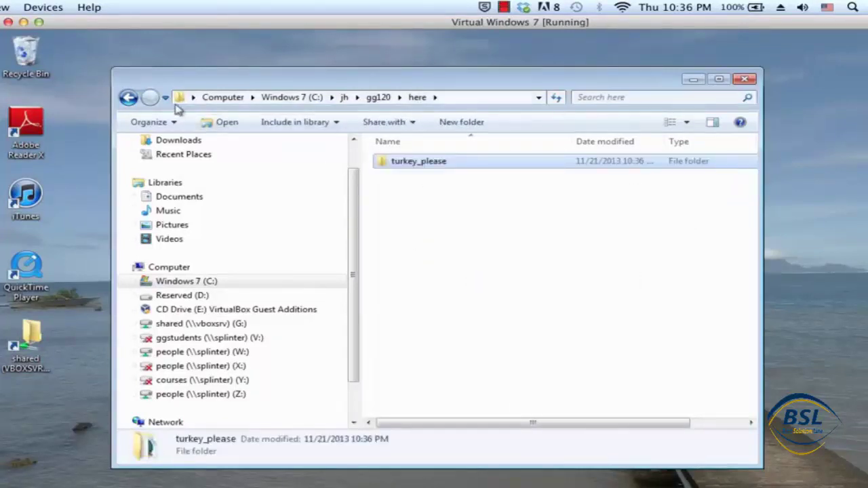
Open the pasted turkey_please folder and select its nk_map document.
{"action": "left_click", "coordinate": [410, 163]}
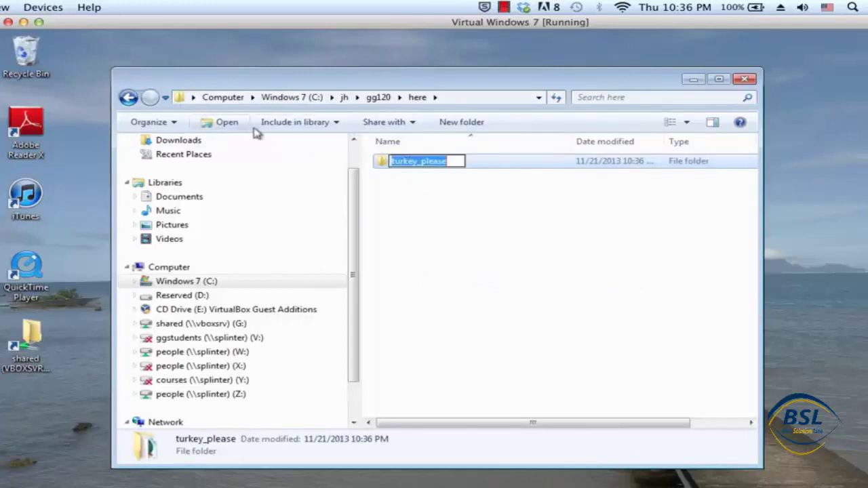
{"action": "left_click", "coordinate": [474, 197]}
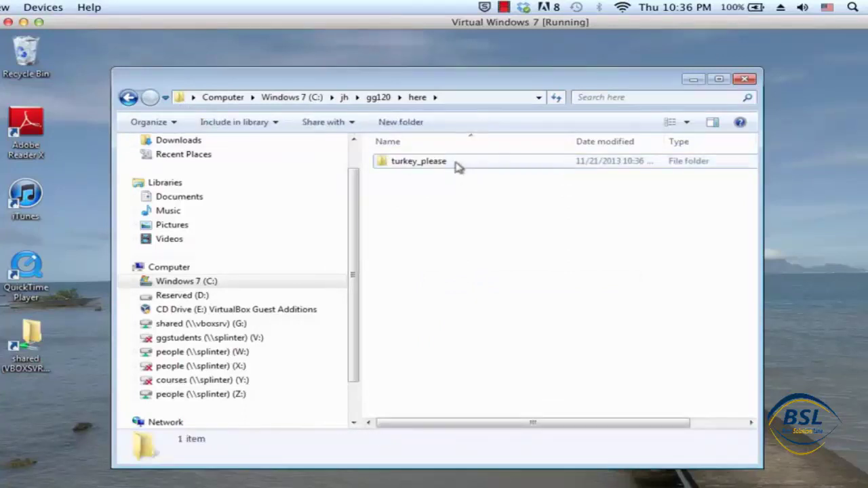
{"action": "double_click", "coordinate": [455, 167]}
{"action": "left_click", "coordinate": [409, 247]}
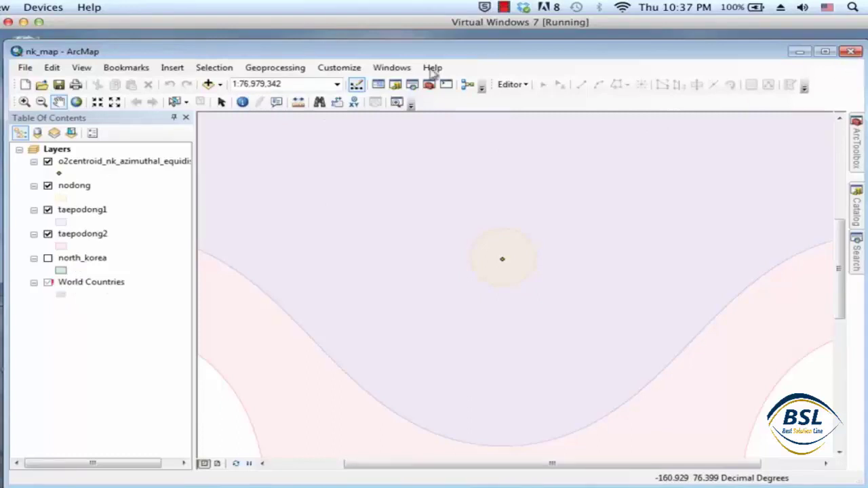
Close ArcMap and rename gg120's turkey_please folder back to turkey.
{"action": "left_click", "coordinate": [858, 52]}
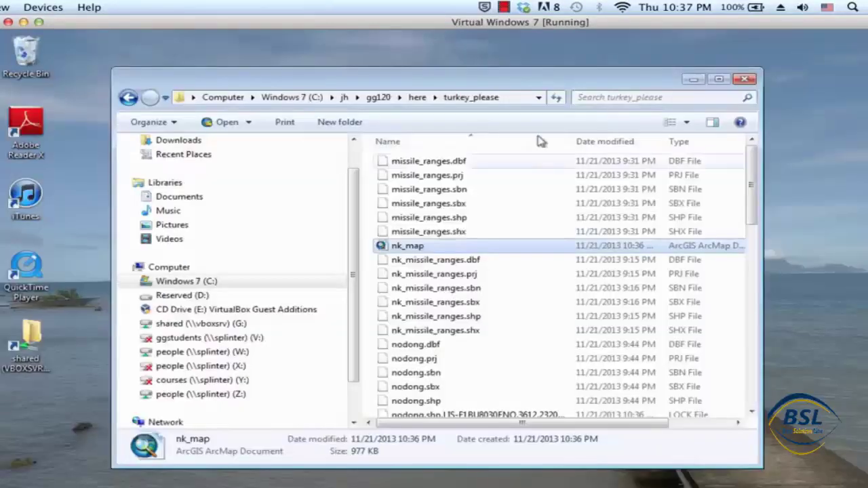
{"action": "left_click", "coordinate": [128, 98]}
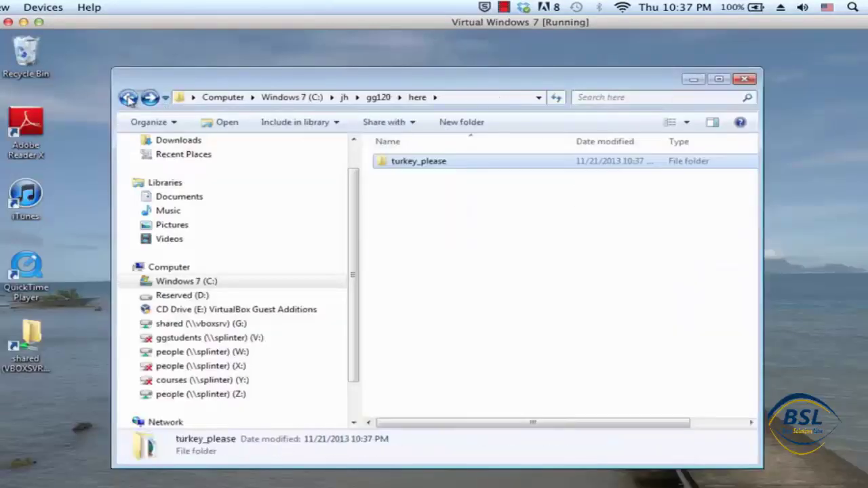
{"action": "left_click", "coordinate": [129, 98]}
{"action": "left_click", "coordinate": [421, 207]}
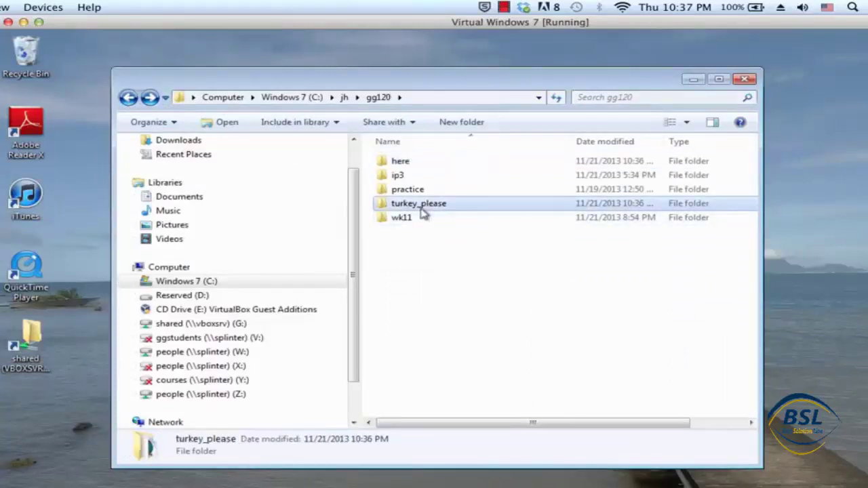
{"action": "right_click", "coordinate": [421, 212]}
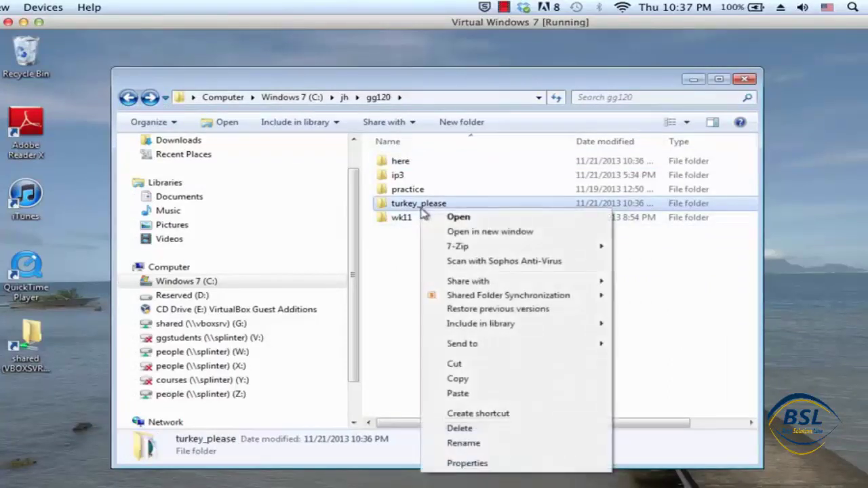
{"action": "left_click", "coordinate": [485, 443]}
{"action": "left_click", "coordinate": [458, 202]}
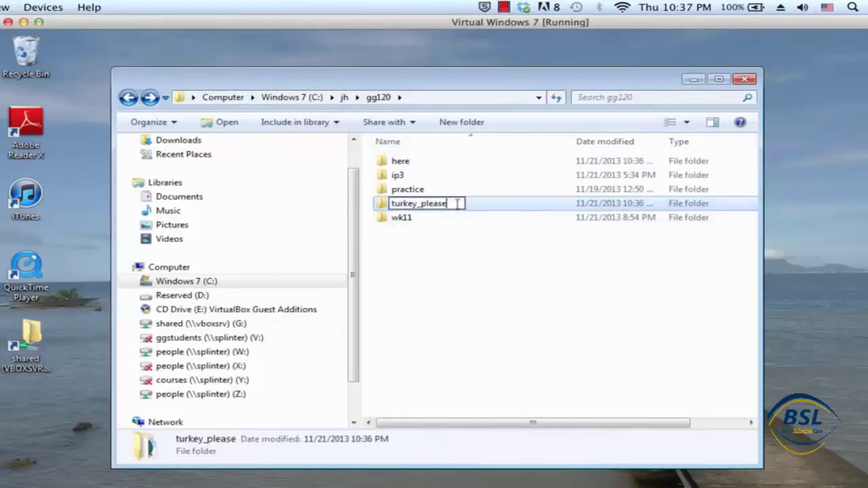
{"action": "key", "text": "BackSpace"}
{"action": "key", "text": "BackSpace"}
{"action": "key", "text": "BackSpace"}
{"action": "key", "text": "BackSpace"}
{"action": "key", "text": "BackSpace"}
{"action": "key", "text": "BackSpace"}
{"action": "key", "text": "Return"}
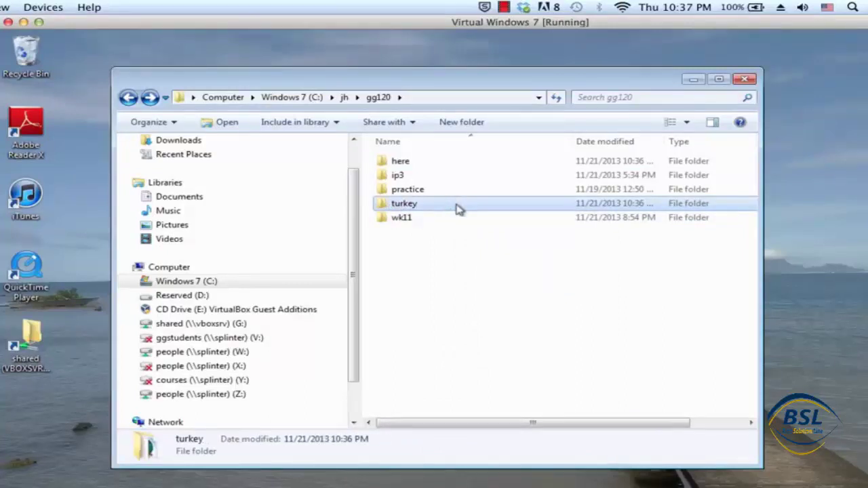
{"action": "left_click", "coordinate": [416, 206]}
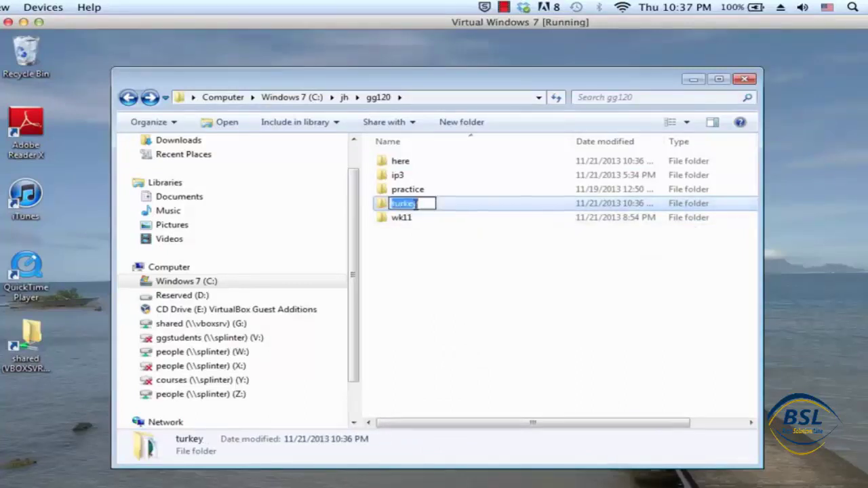
{"action": "left_click", "coordinate": [453, 246]}
Open here\turkey_please, select nk_map, then close the ArcMap map.
{"action": "double_click", "coordinate": [398, 163]}
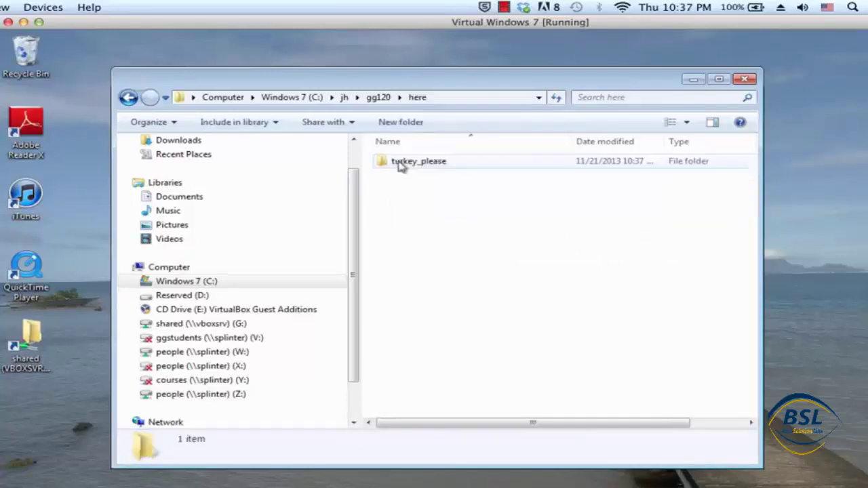
{"action": "double_click", "coordinate": [407, 164]}
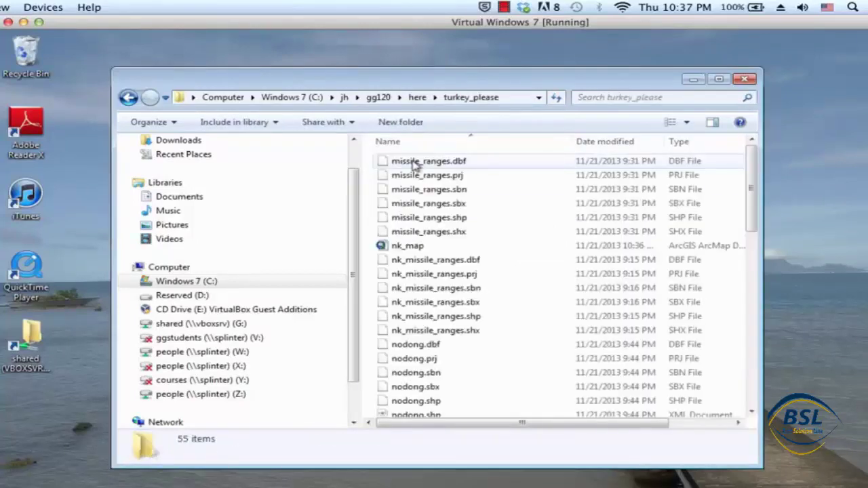
{"action": "left_click", "coordinate": [415, 251]}
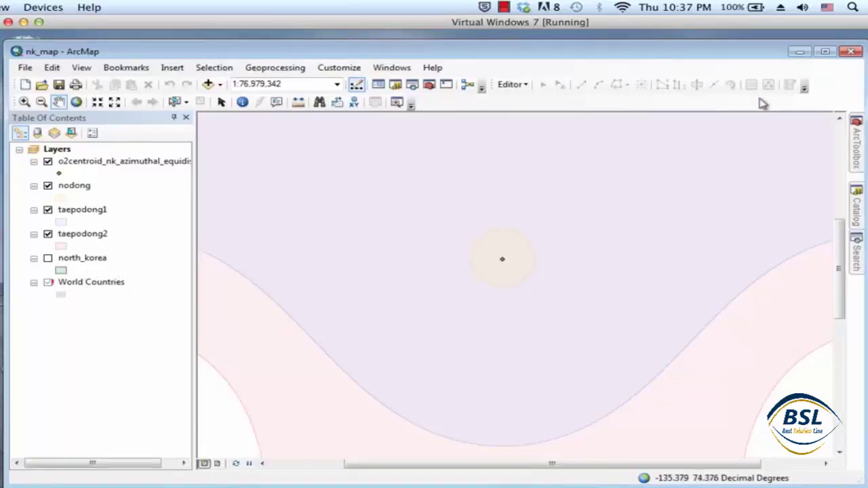
{"action": "left_click", "coordinate": [856, 52]}
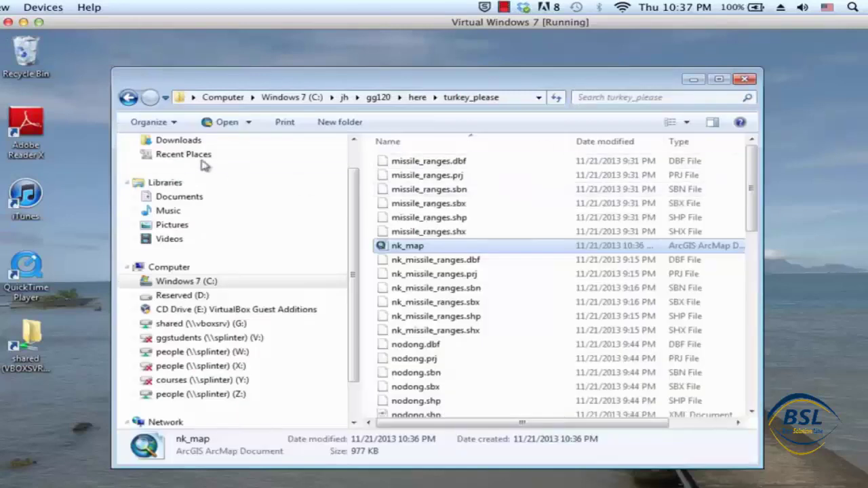
Go back to gg120 and open nk_map from the renamed turkey folder.
{"action": "left_click", "coordinate": [128, 98]}
{"action": "left_click", "coordinate": [129, 97]}
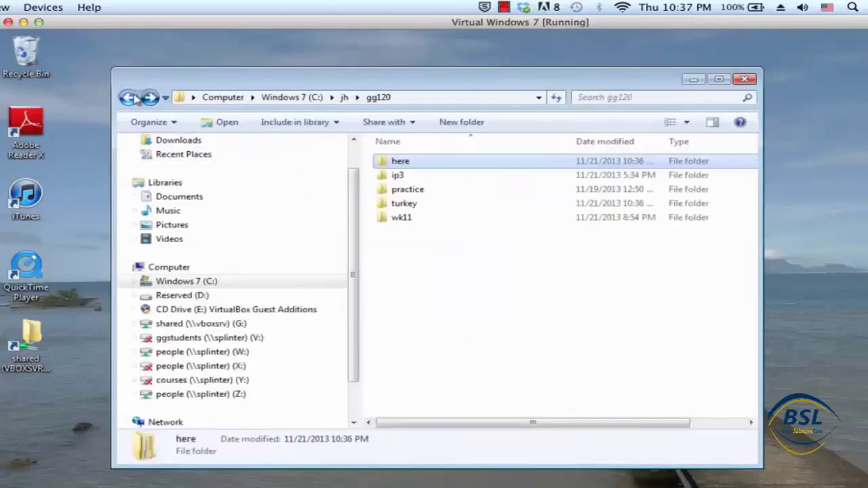
{"action": "double_click", "coordinate": [403, 204]}
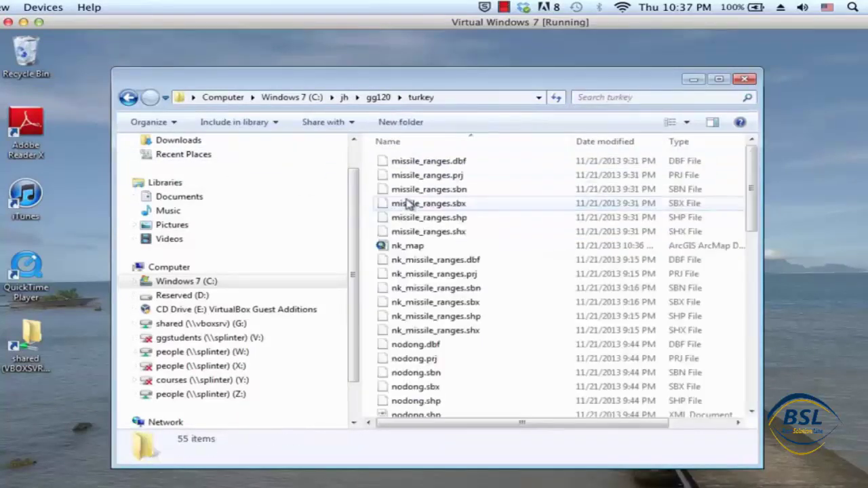
{"action": "left_click", "coordinate": [402, 248]}
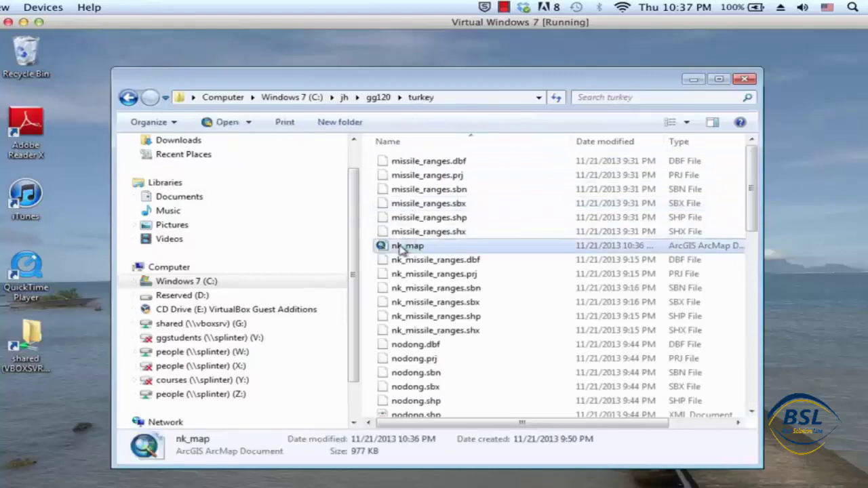
{"action": "double_click", "coordinate": [403, 248]}
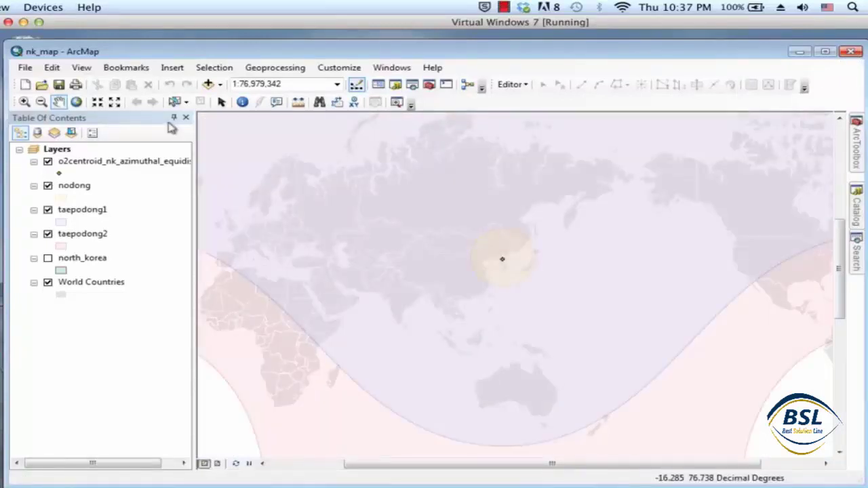
{"action": "left_click", "coordinate": [25, 68]}
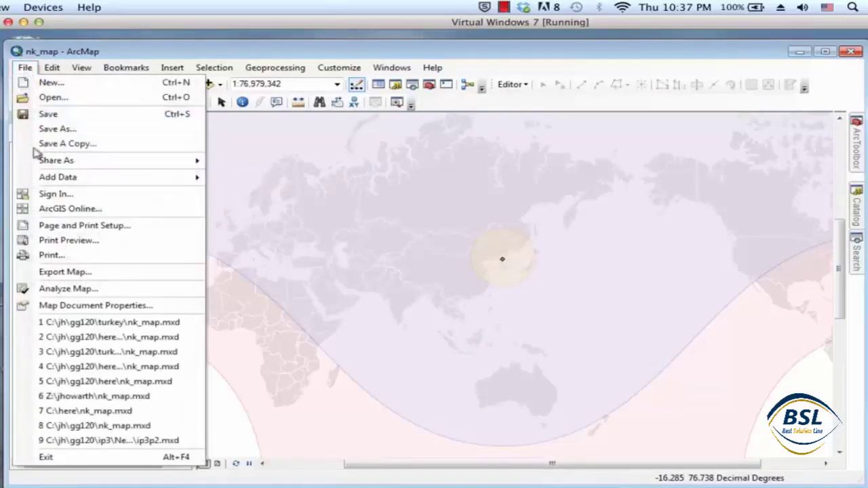
{"action": "left_click", "coordinate": [70, 307]}
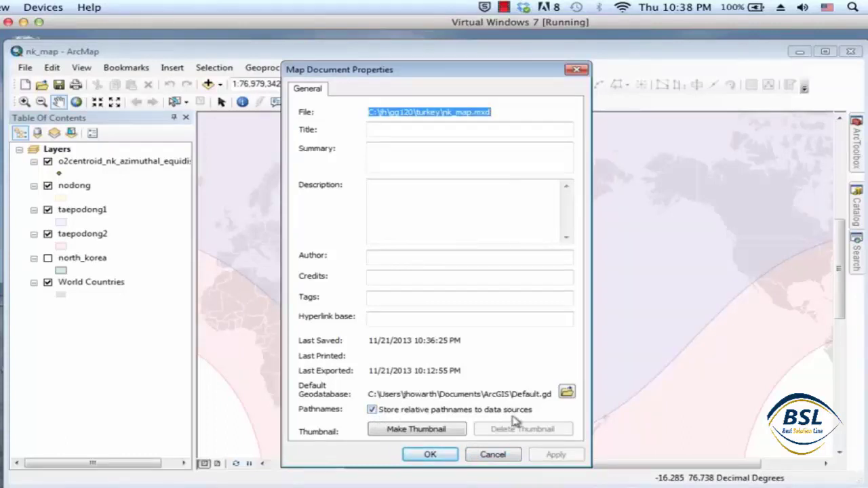
{"action": "left_click", "coordinate": [494, 454]}
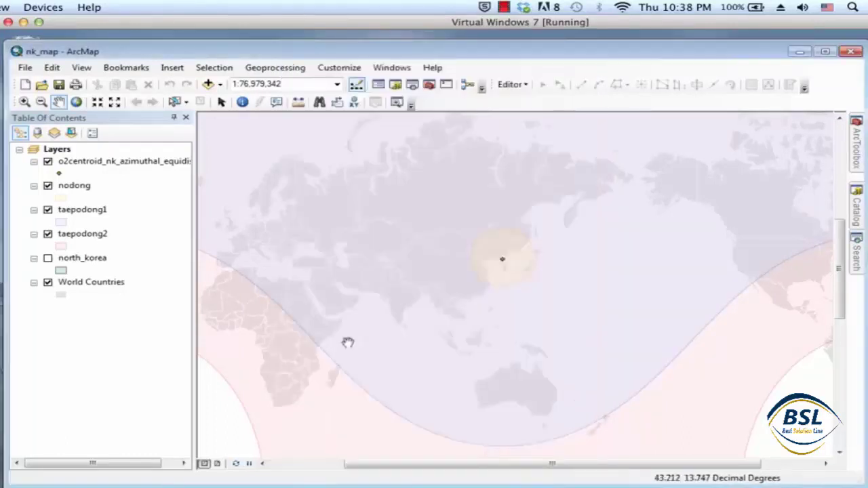
Close nk_map in ArcMap, go back to the gg120 folder, and dismiss the scale mode prompt.
{"action": "left_click", "coordinate": [852, 53]}
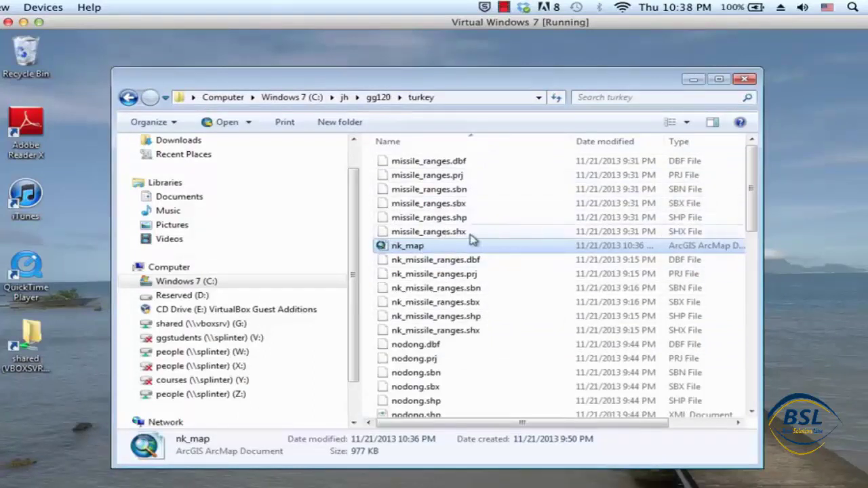
{"action": "left_click", "coordinate": [129, 97]}
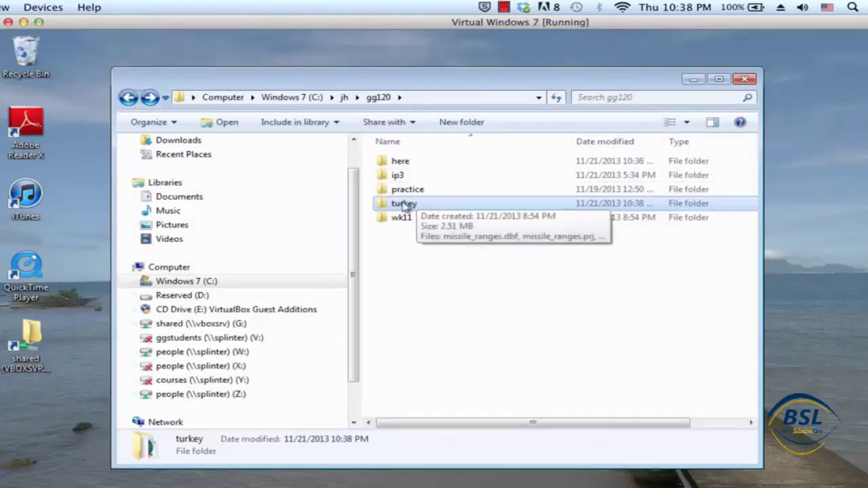
{"action": "key", "text": "super+c"}
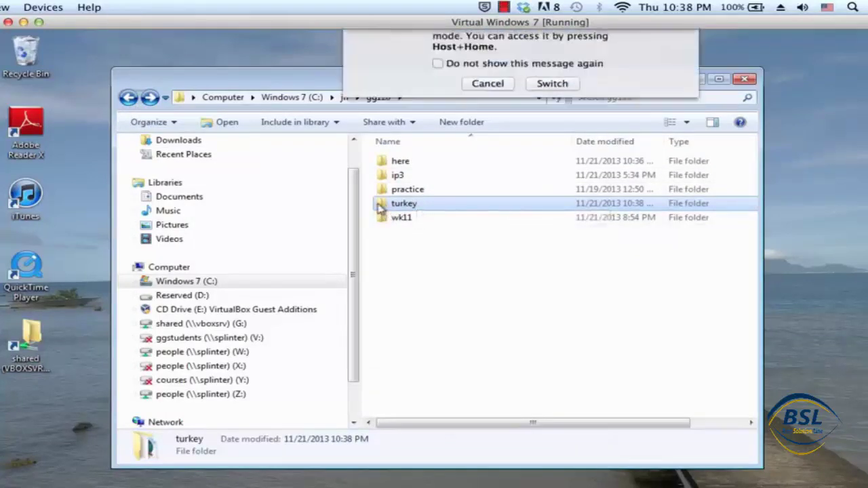
{"action": "left_click", "coordinate": [489, 182]}
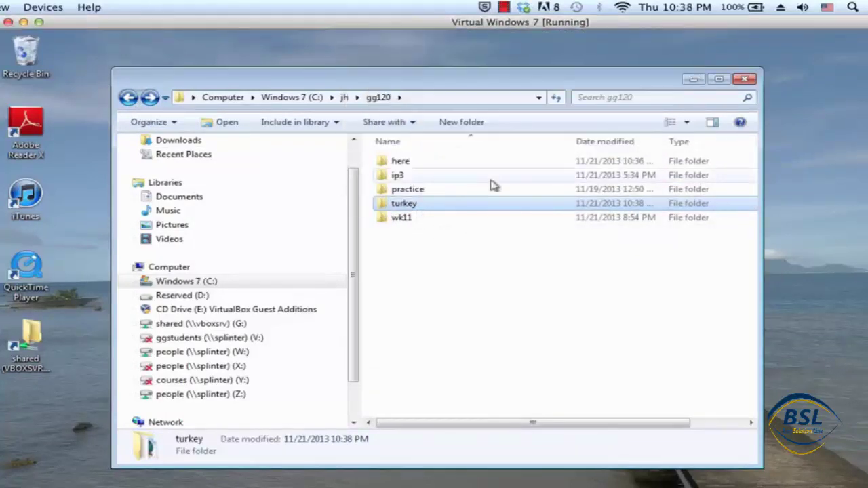